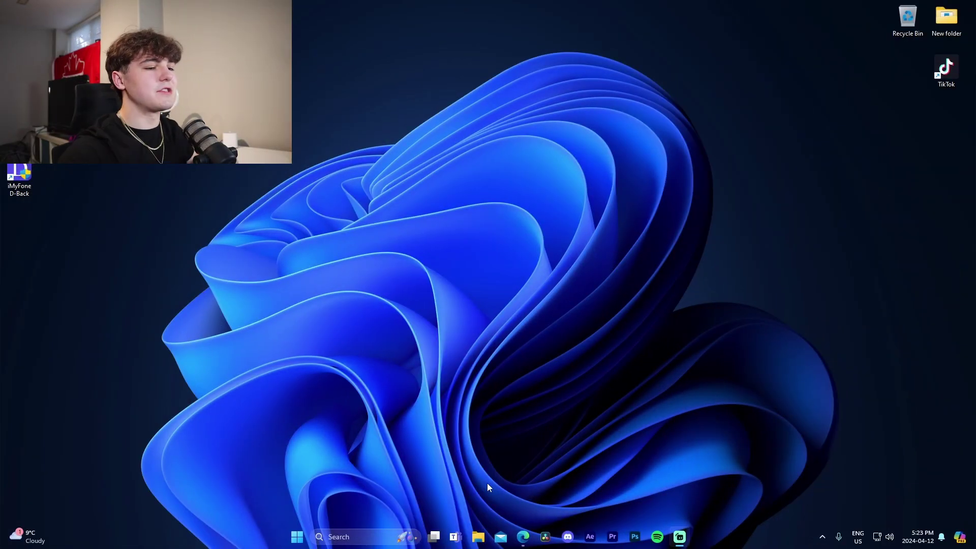
Launch DaVinci Resolve and create a new project named SyncExample
click(546, 536)
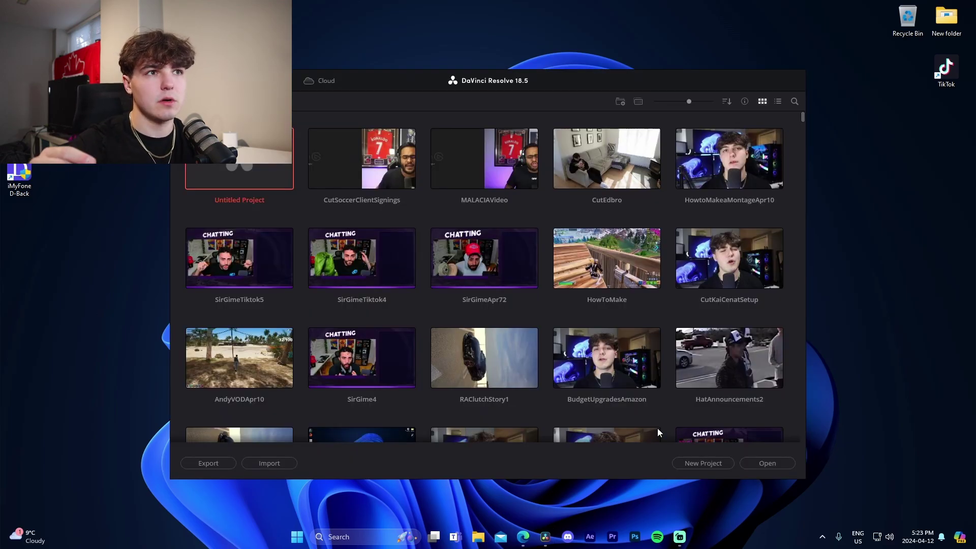
click(682, 461)
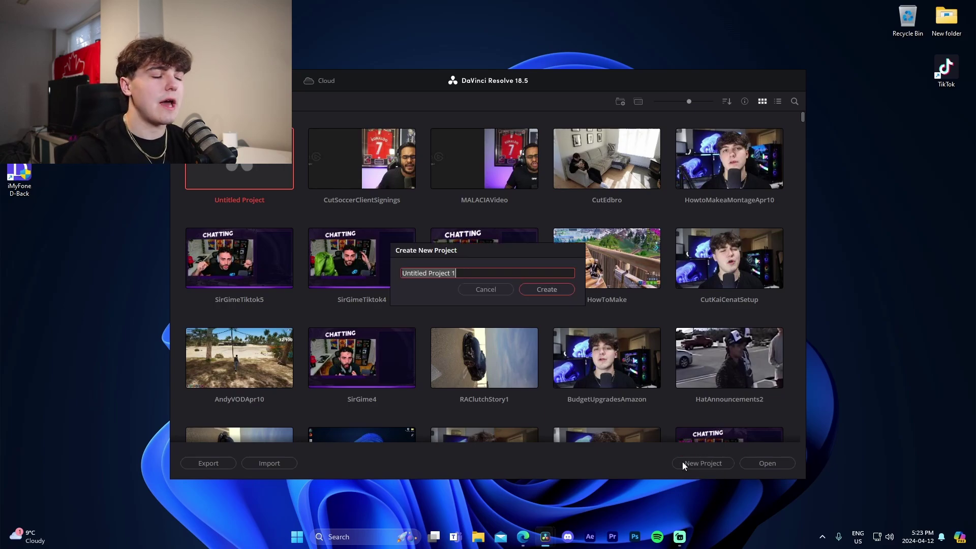
text(Sync)
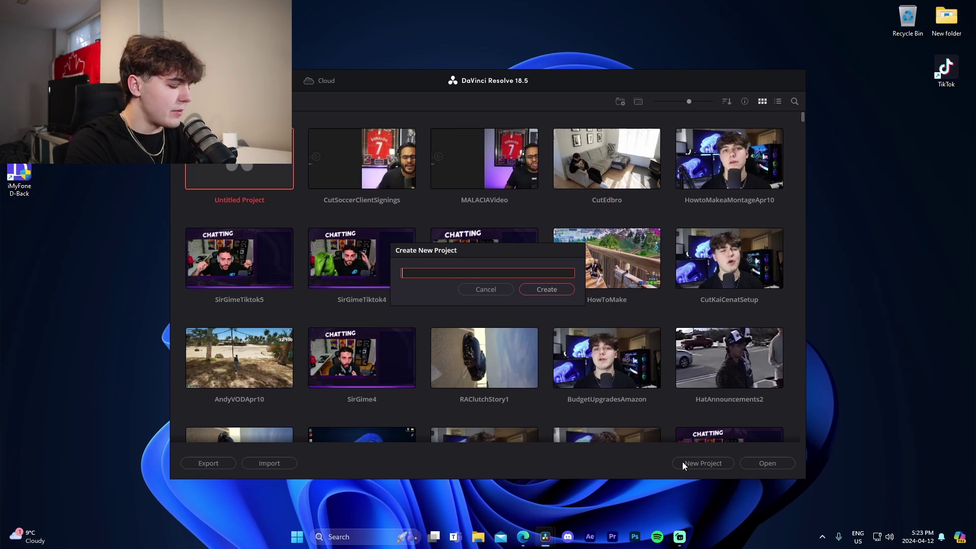
text(Example)
key(Return)
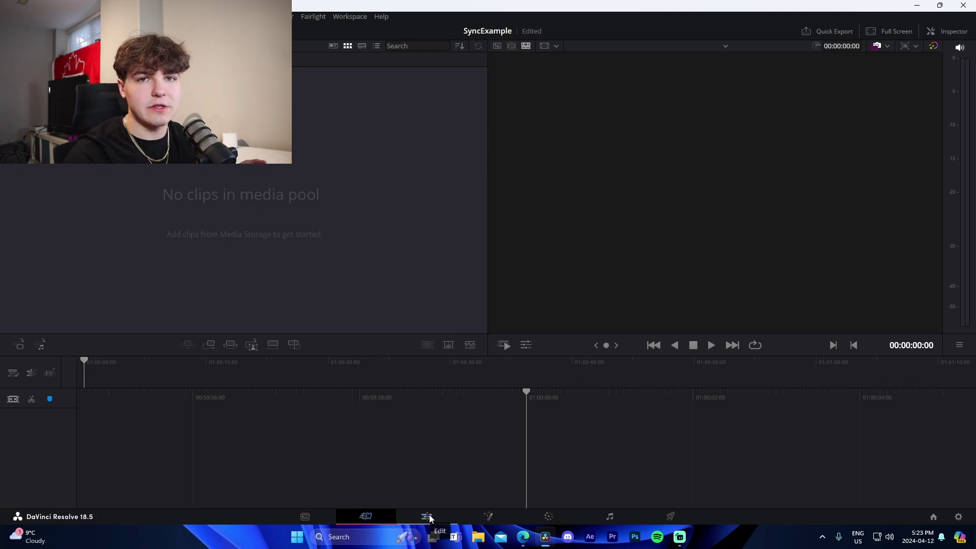
Switch to the Edit page and set the project's timeline frame rate to 60 frames per second, saving the settings
click(427, 516)
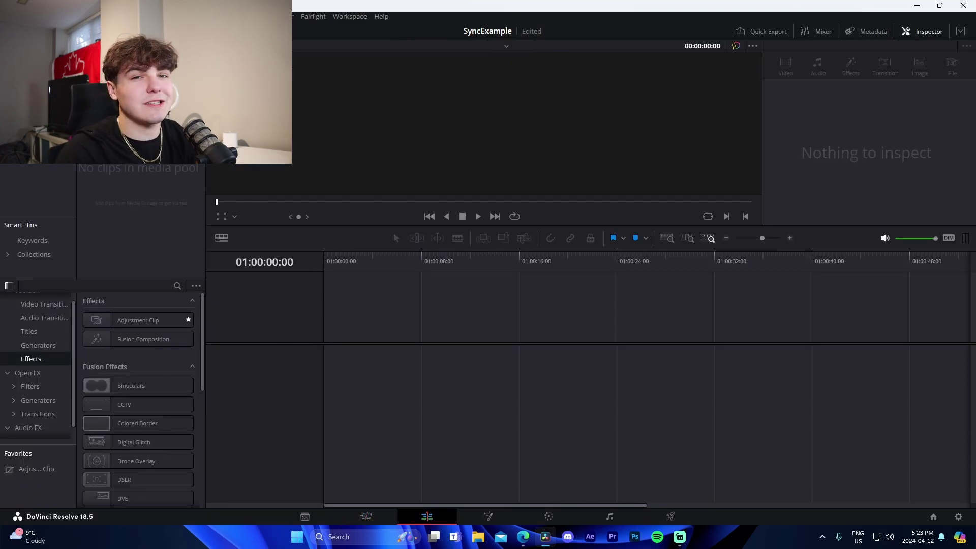
click(63, 17)
click(97, 214)
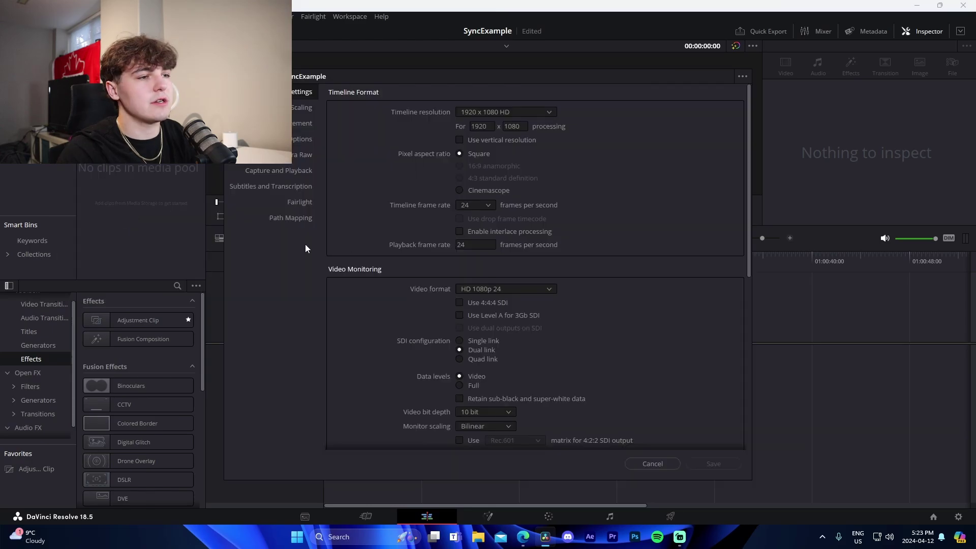
click(489, 205)
click(471, 309)
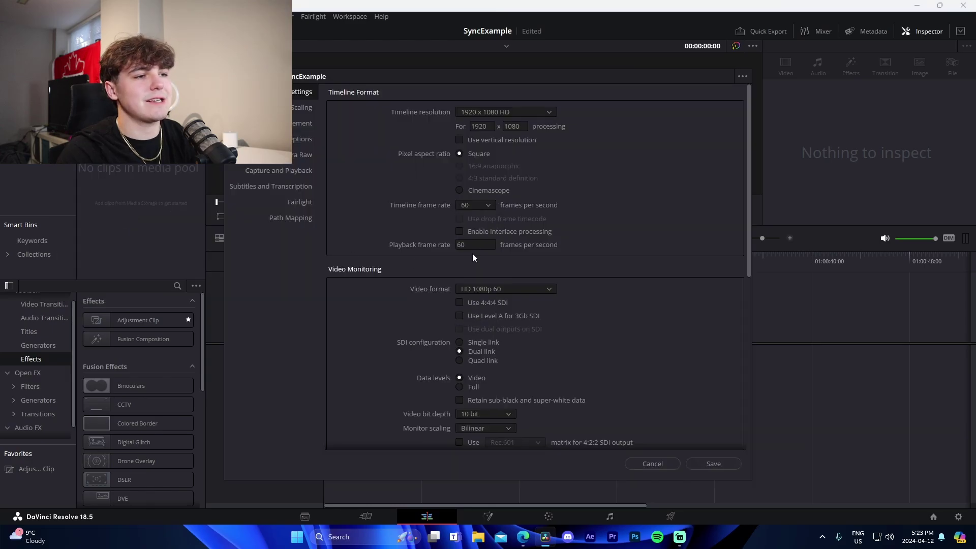
drag(489, 127, 422, 118)
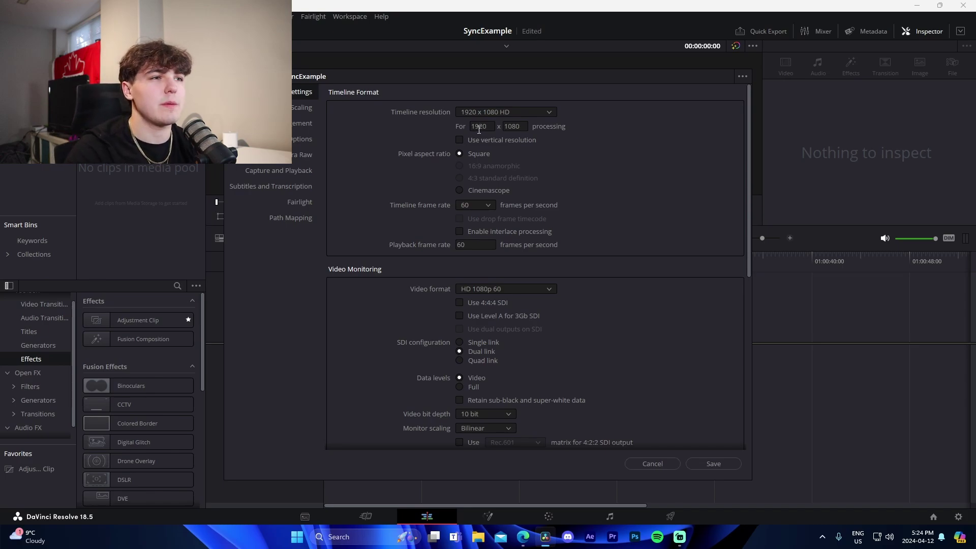
click(701, 464)
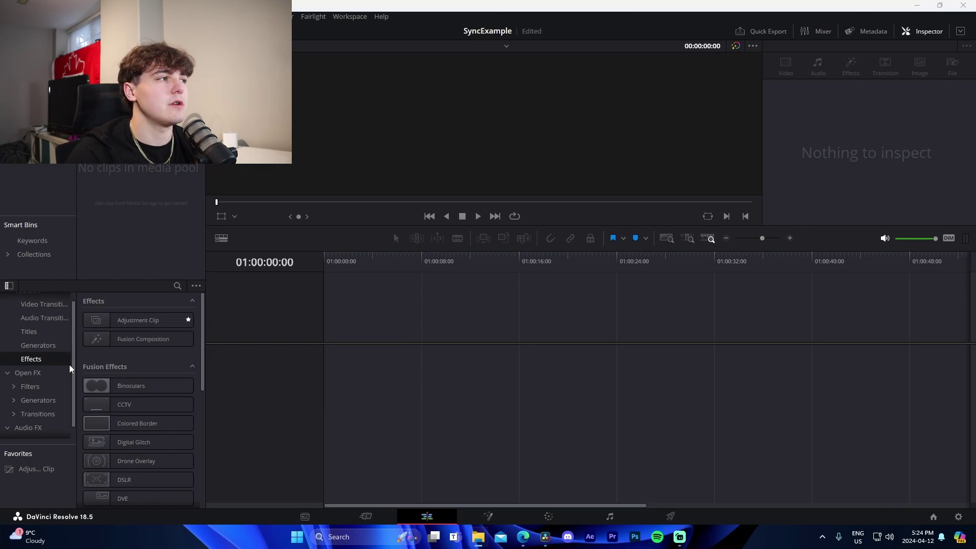
Import the Eric Reprid Pay Me Official Video.mp3 song from the Music folder's Eric Reprid subfolder into the media pool
key(super+e)
scroll(274, 290, down, 10)
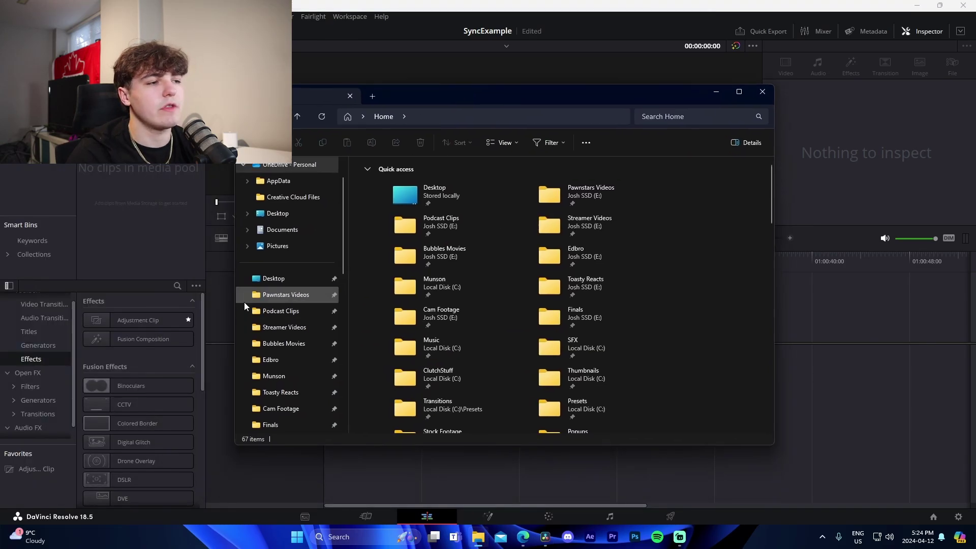
click(306, 246)
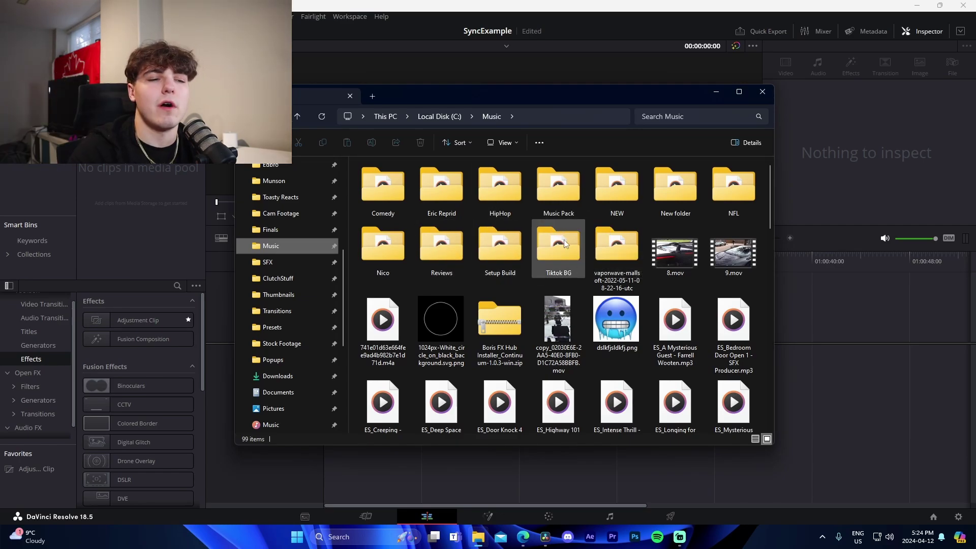
scroll(595, 310, down, 10)
scroll(593, 311, up, 3)
scroll(591, 312, up, 7)
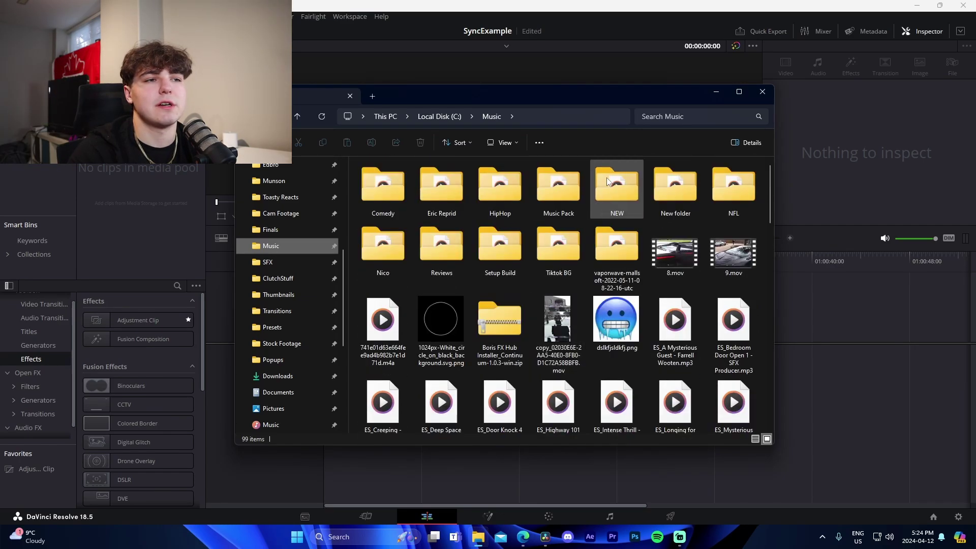
double_click(444, 190)
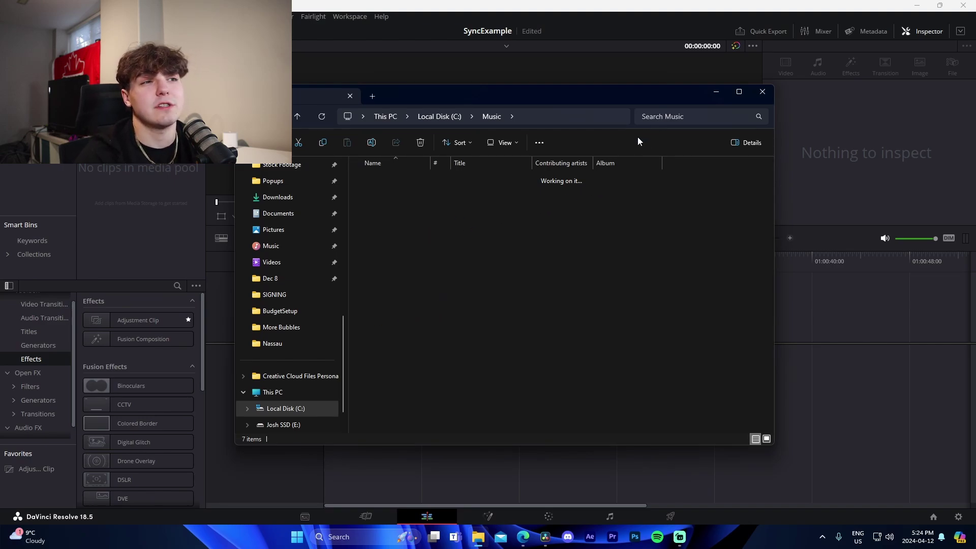
drag(389, 258, 156, 198)
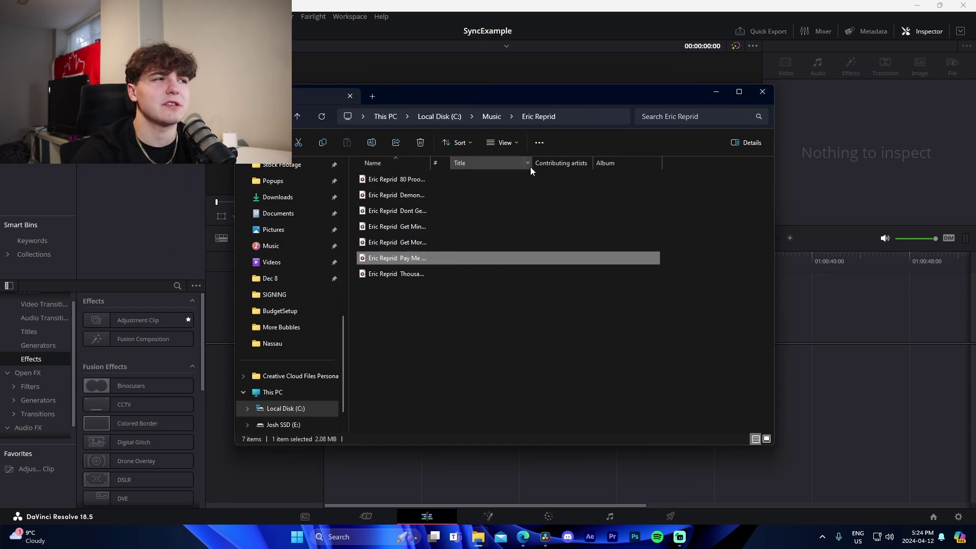
Import a clip from the Fortnite Clips folder on Local Disk (C:) into the media pool
click(433, 116)
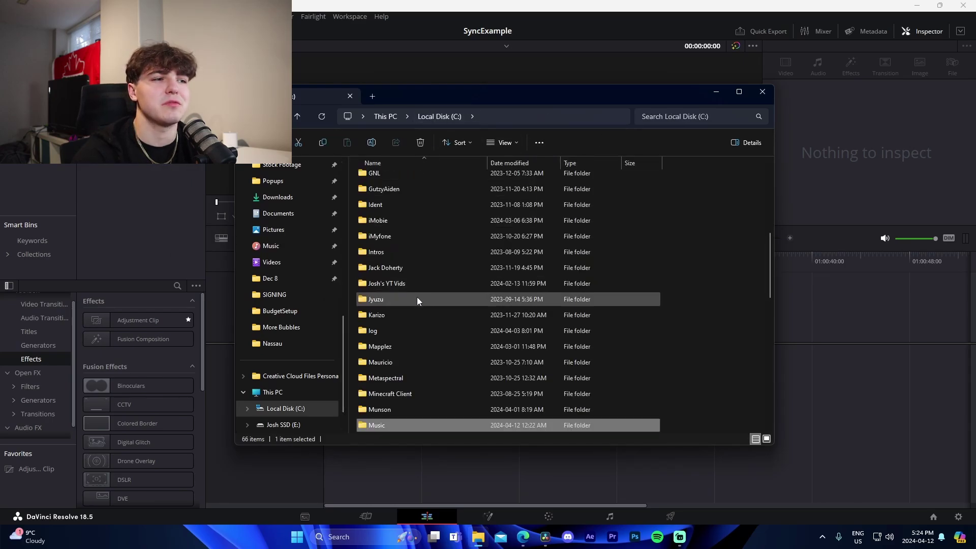
click(418, 300)
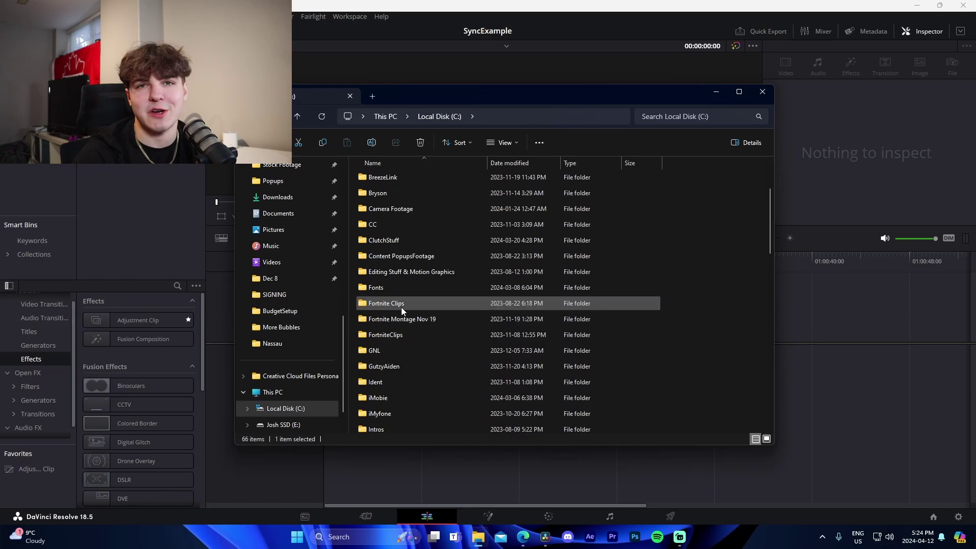
double_click(401, 307)
drag(525, 275, 122, 187)
Place the Pay Me song from the media pool at the start of a new timeline
click(123, 187)
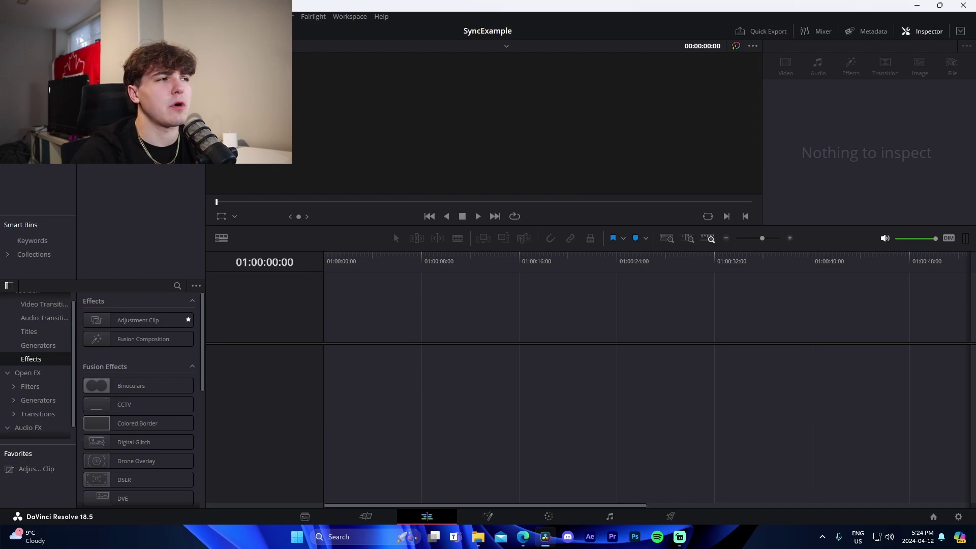
drag(122, 183, 357, 375)
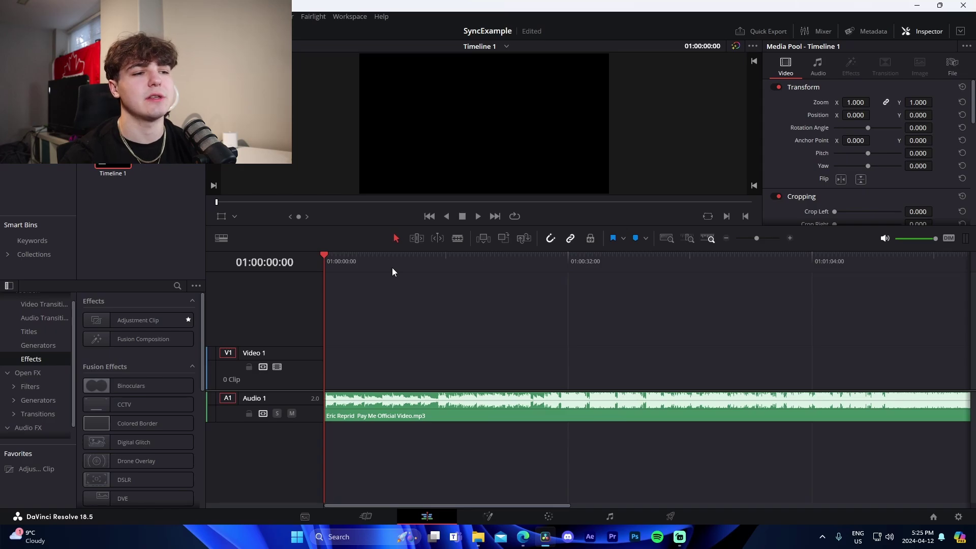
Find the beat drop by listening to the song and add a marker to the audio clip there, at 01:00:29:42
click(498, 262)
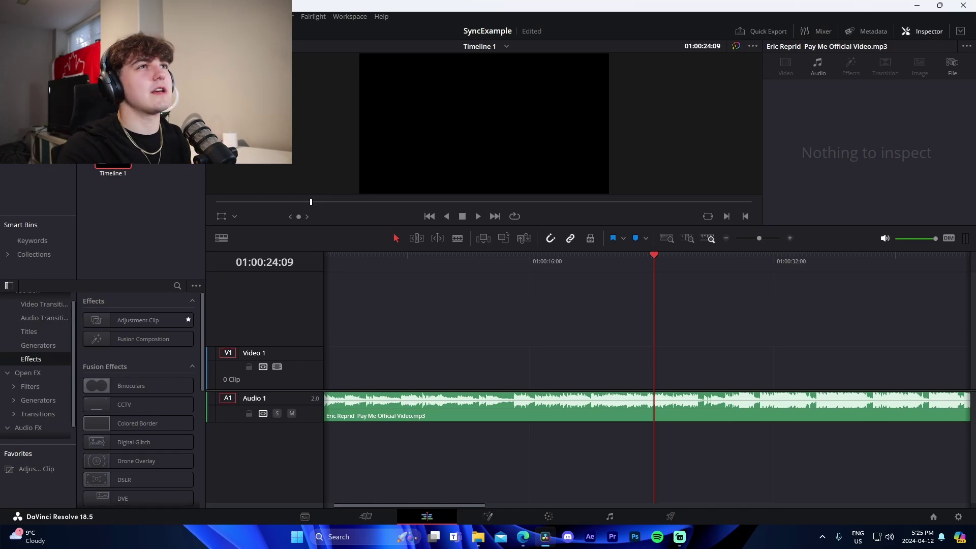
key(space)
key(space)
scroll(691, 419, up, 1)
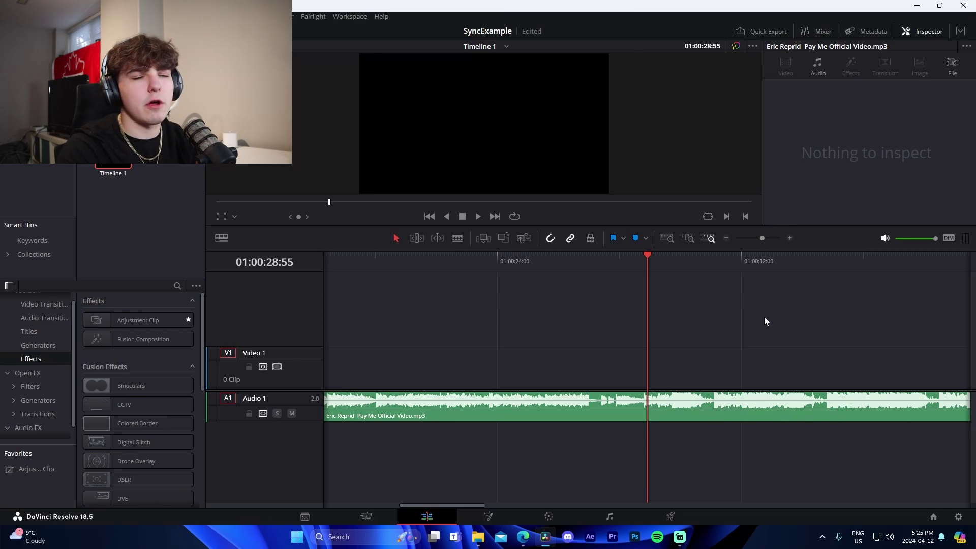
scroll(737, 267, up, 1)
drag(647, 277, 509, 300)
click(694, 258)
click(720, 407)
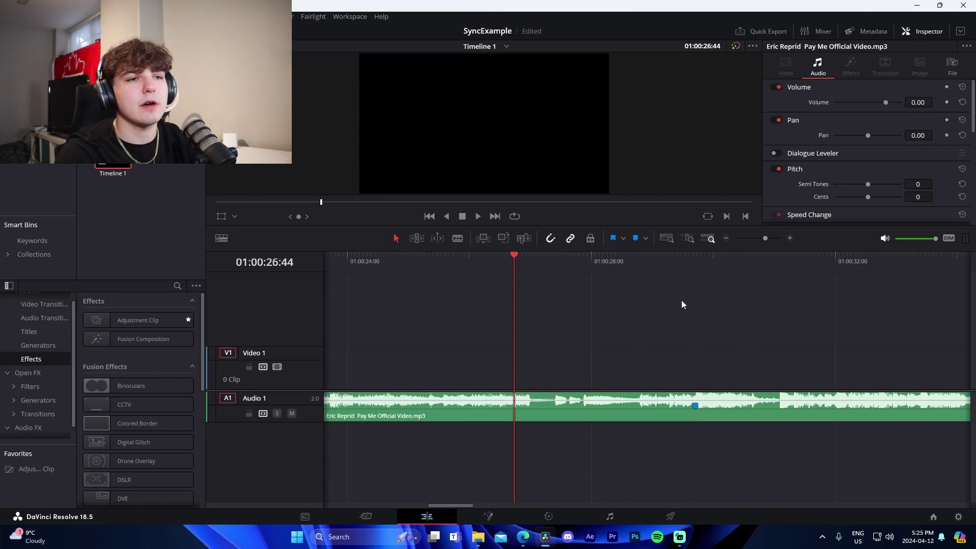
Play the song from before the first marker through it to check the marker against the beat
mouse_move(683, 261)
mouse_down()
mouse_move(694, 267)
mouse_move(699, 306)
mouse_move(511, 297)
mouse_up()
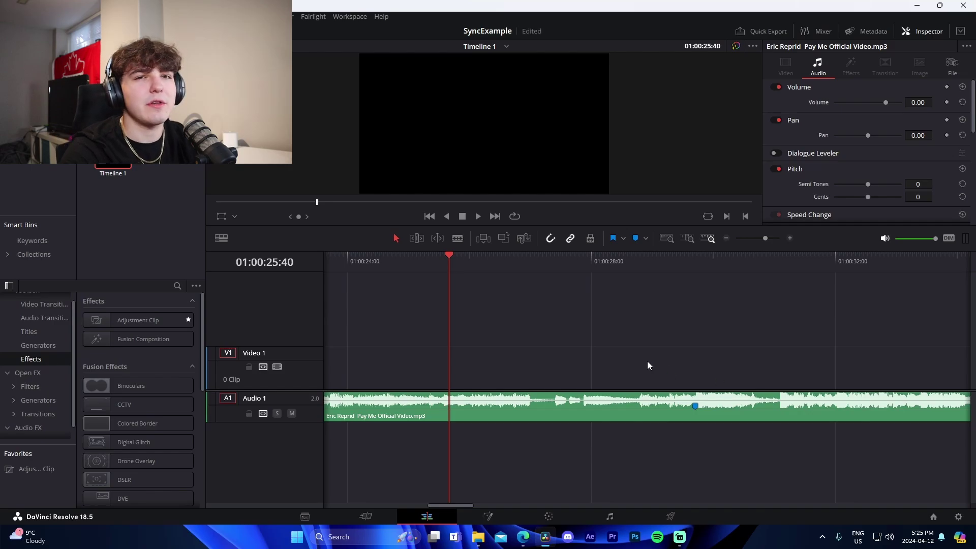
click(549, 263)
key(space)
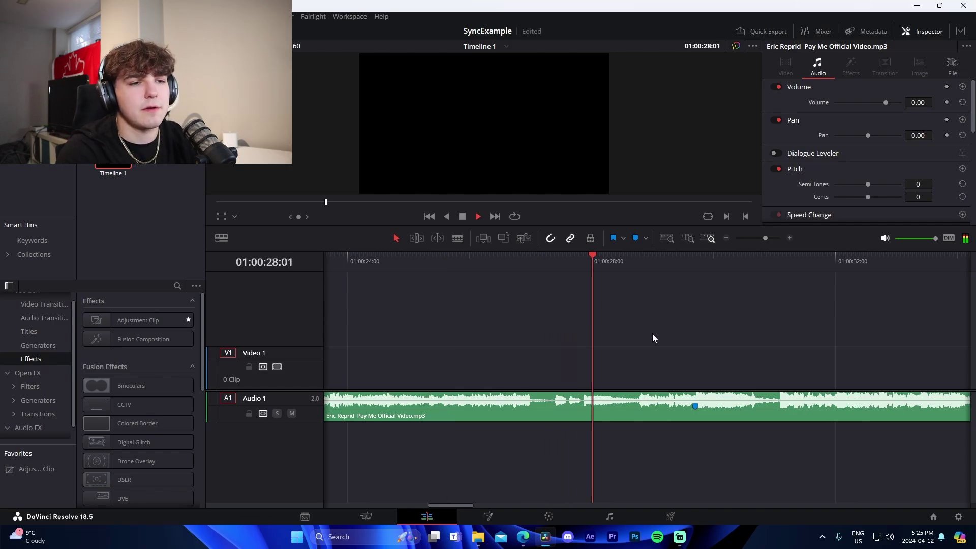
drag(699, 258, 712, 267)
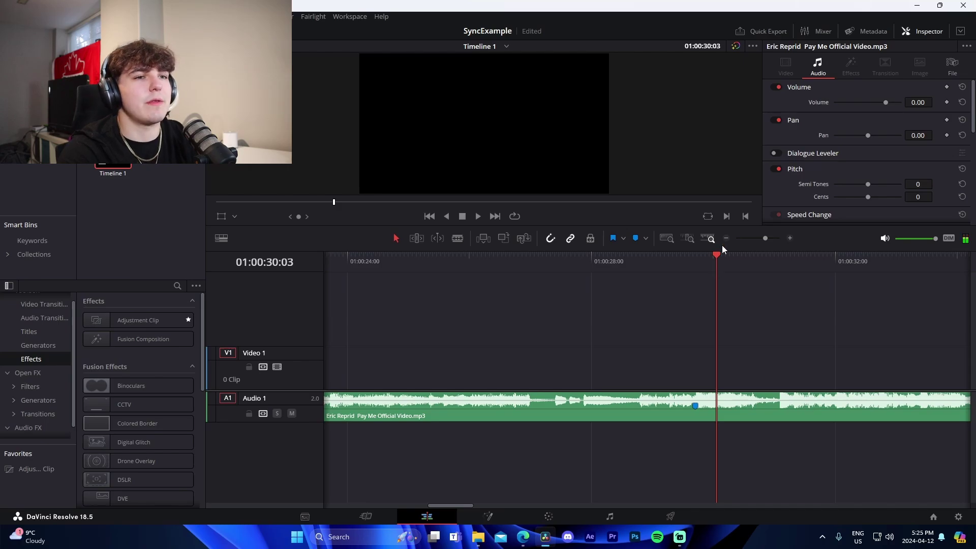
Add two more markers to the song on the following strong beats, at 01:00:33:24 and 01:00:37:05
scroll(767, 302, right, 3)
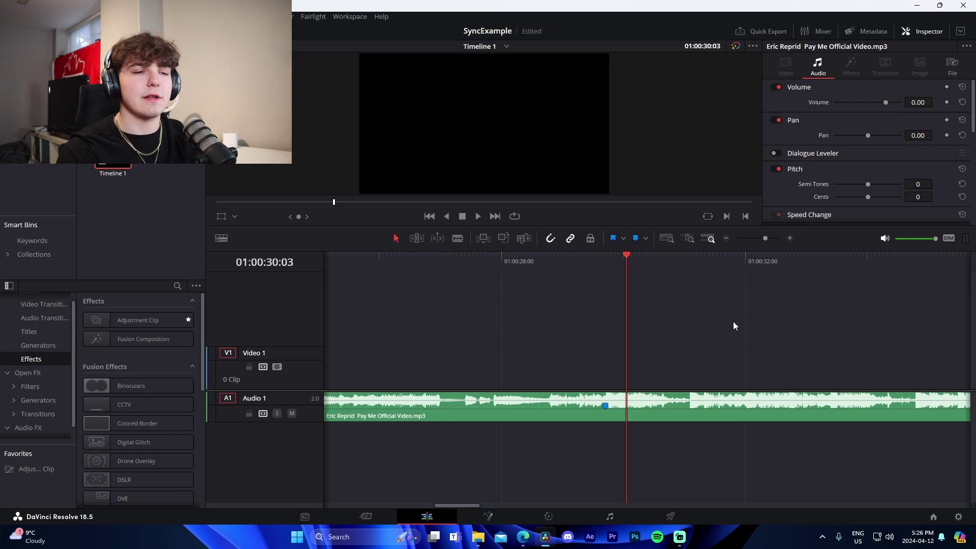
key(space)
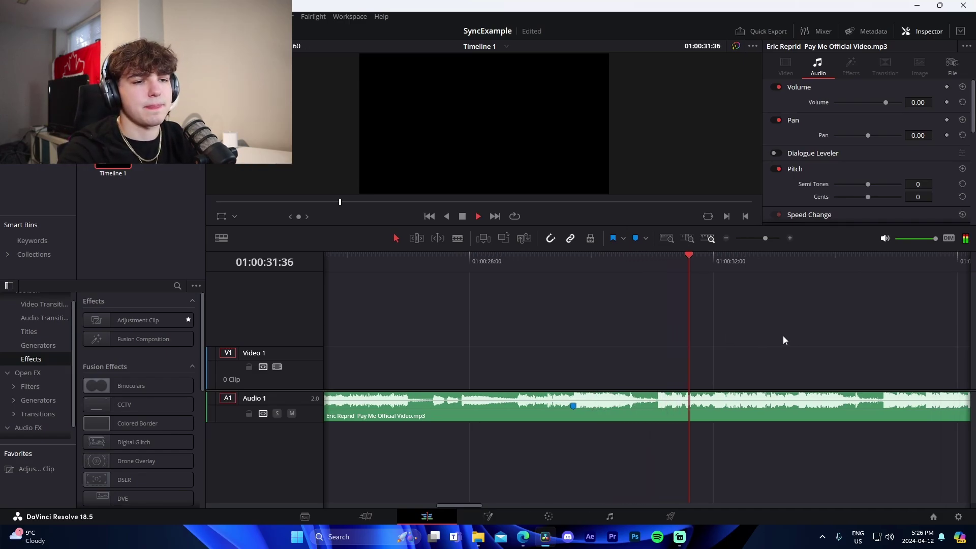
click(768, 258)
key(m)
key(space)
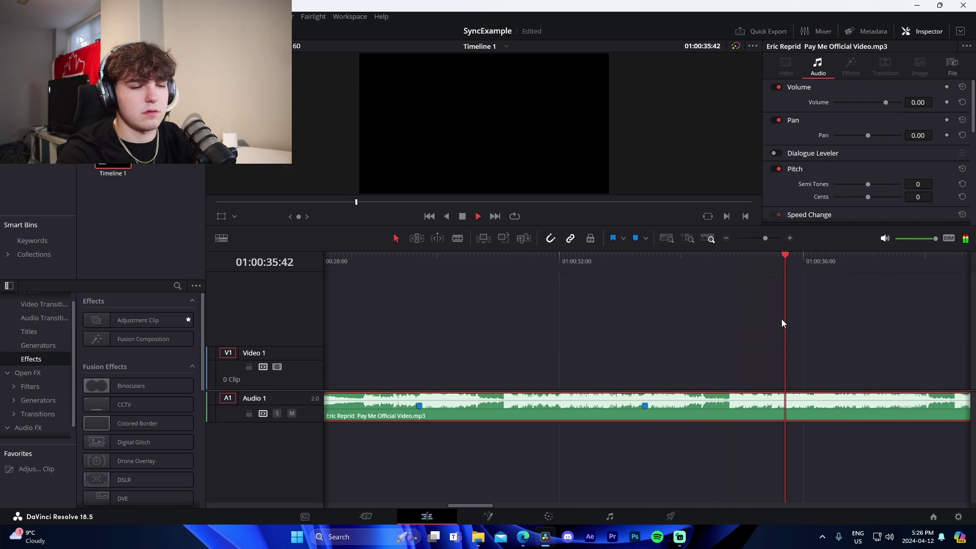
click(700, 265)
key(m)
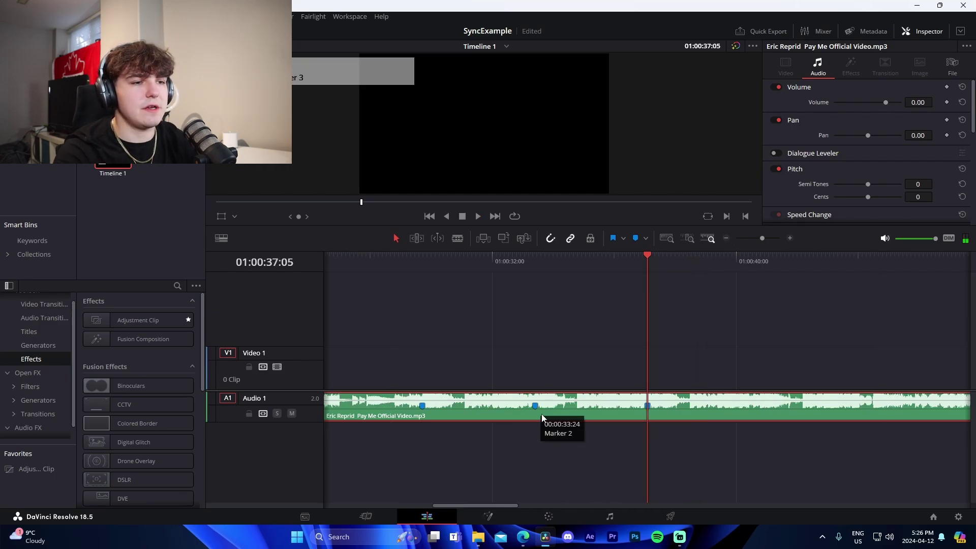
click(669, 475)
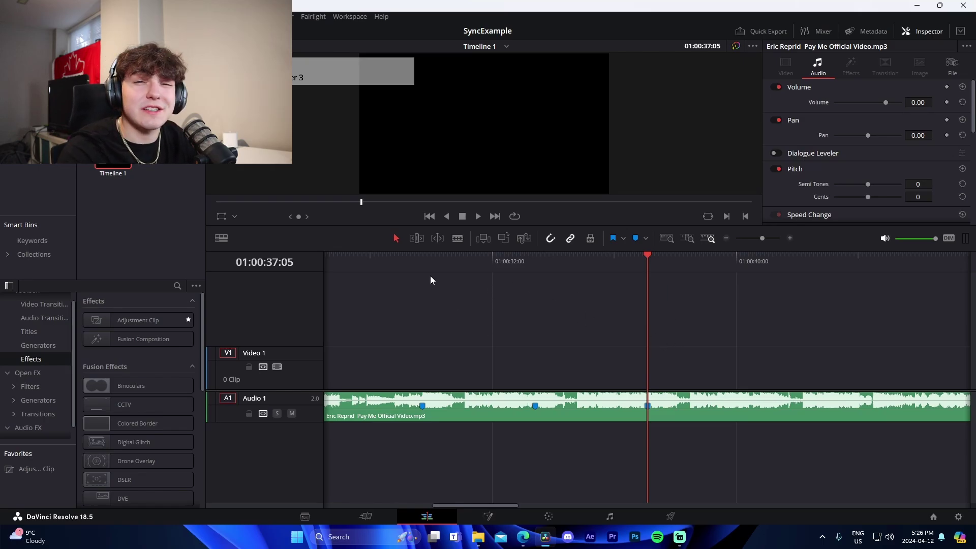
Split the song after the third marker at 01:00:38:42 and delete the part that follows the cut
click(427, 261)
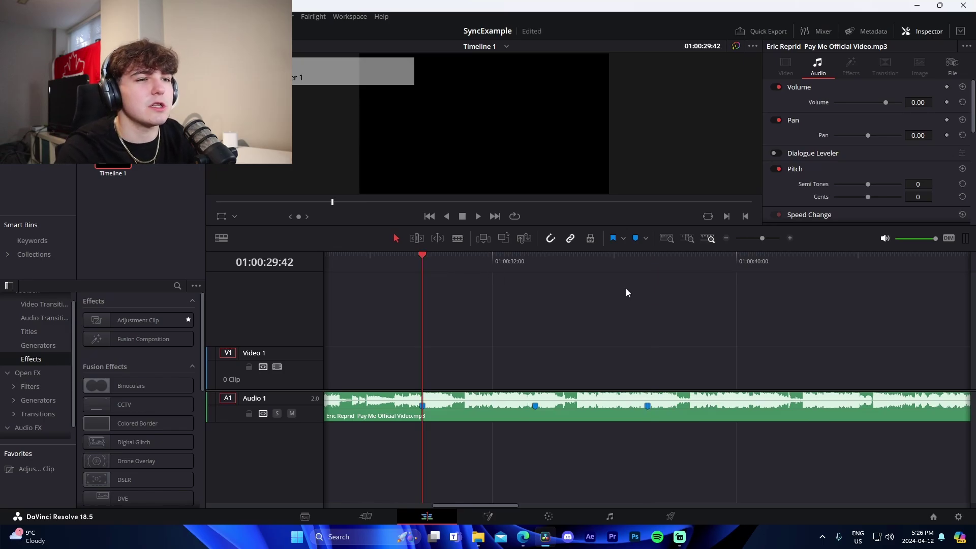
key(b)
click(759, 410)
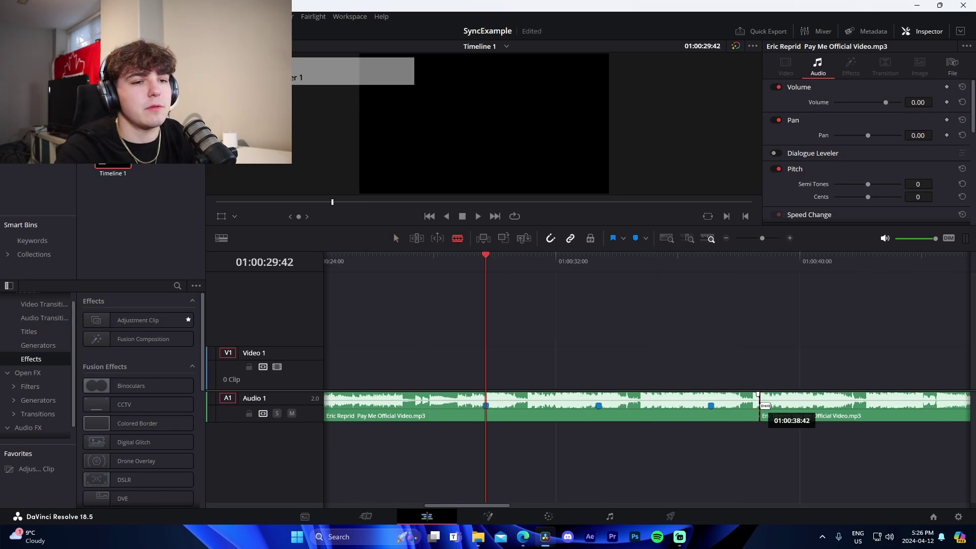
key(a)
click(789, 416)
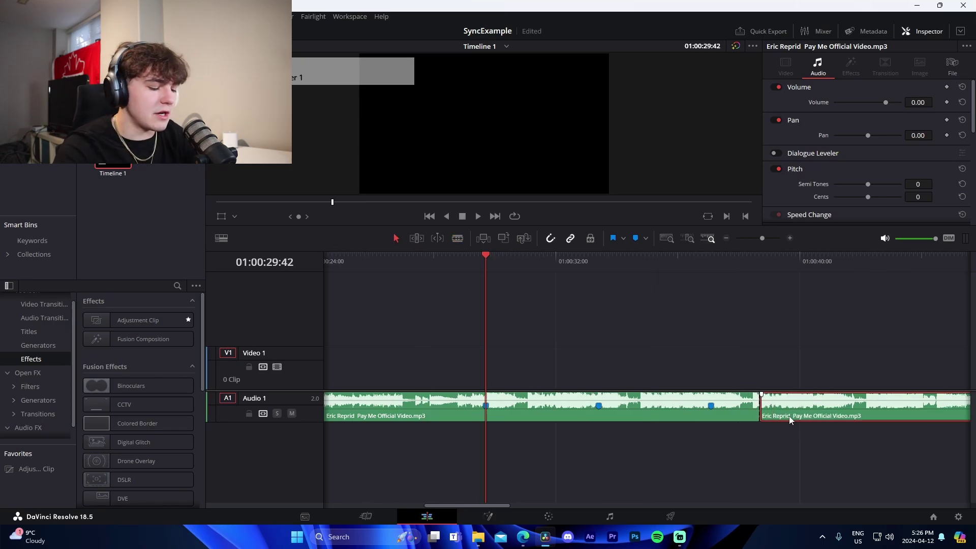
key(Delete)
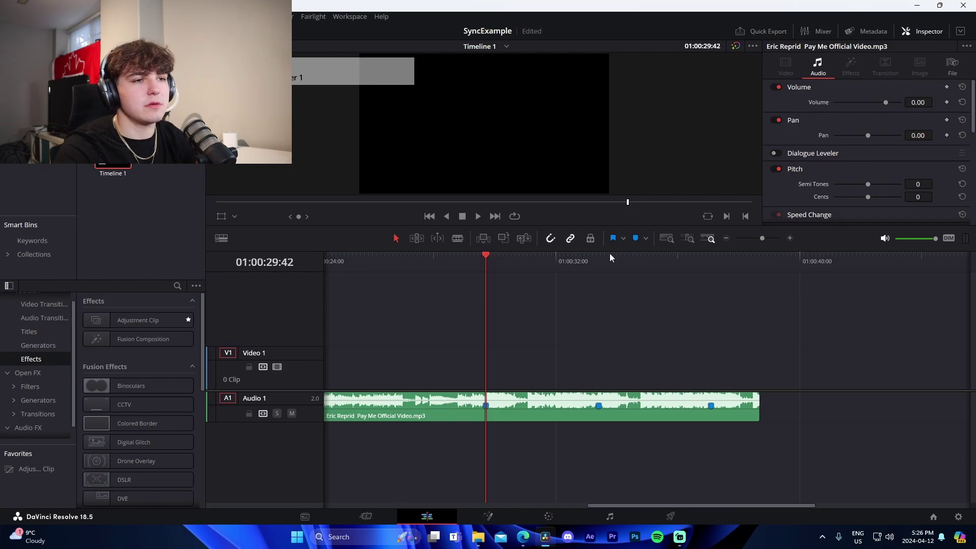
Move the song to a new Audio 2 track, split it about six seconds before the first marker, and delete the intro
drag(620, 416, 612, 440)
scroll(625, 409, left, 5)
key(b)
click(537, 444)
key(a)
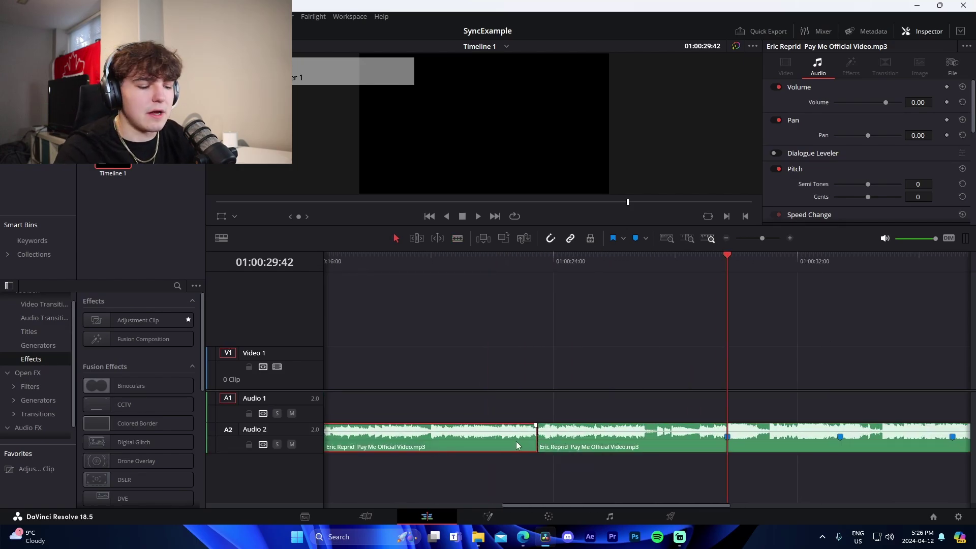
key(Delete)
Close the empty gap before the song so it starts at 01:00:00:00, and place the playhead on the first marker
click(338, 437)
key(Delete)
drag(349, 260, 809, 306)
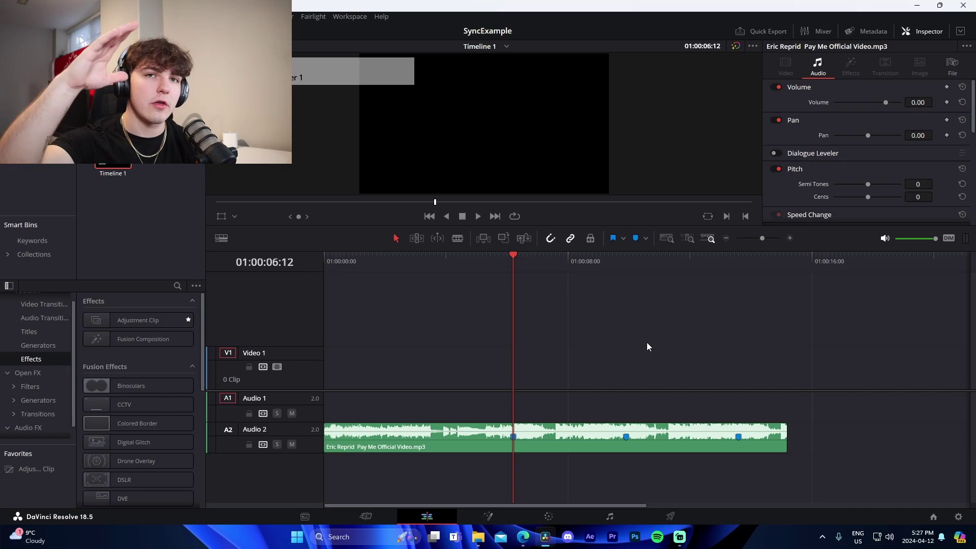
Play the song from before its first marker and add a marker on the following beat at 01:00:07:06
click(789, 238)
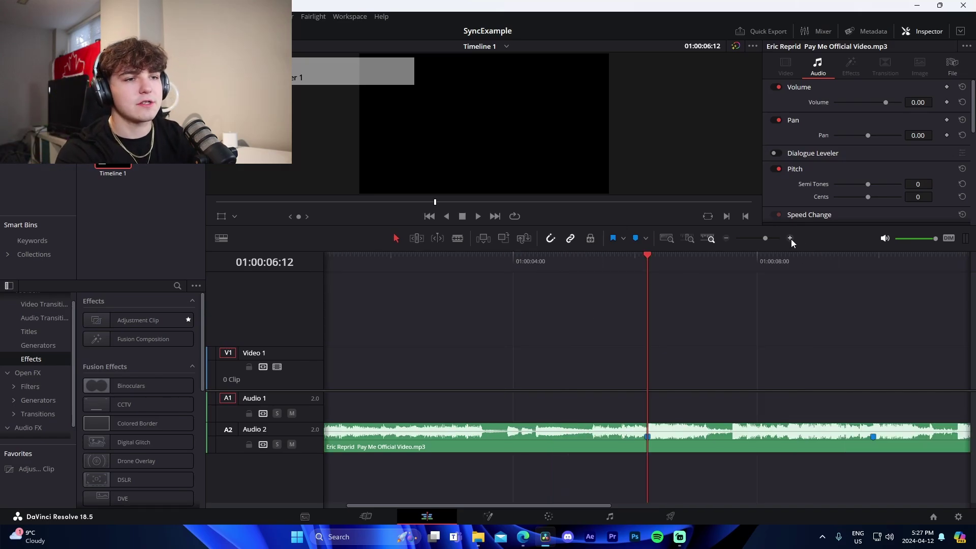
click(588, 261)
key(space)
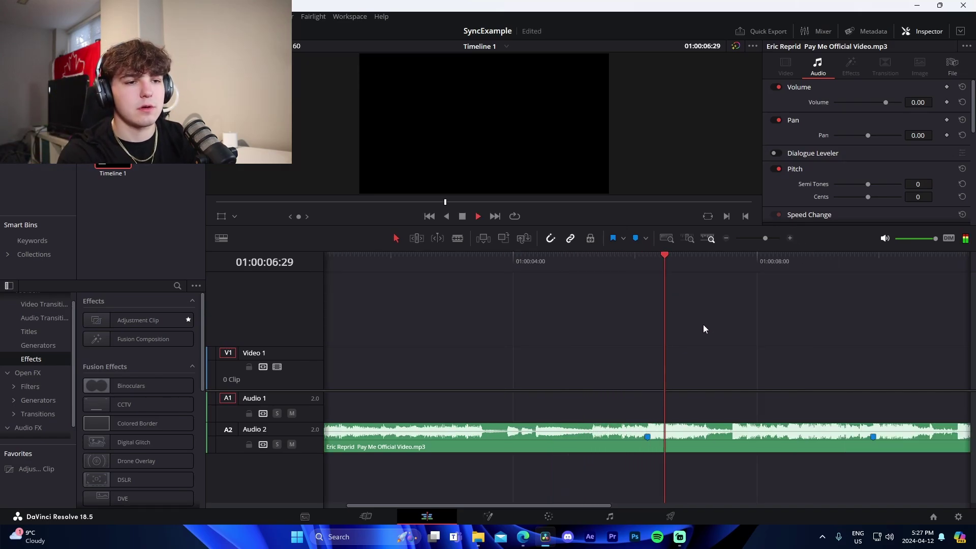
click(703, 264)
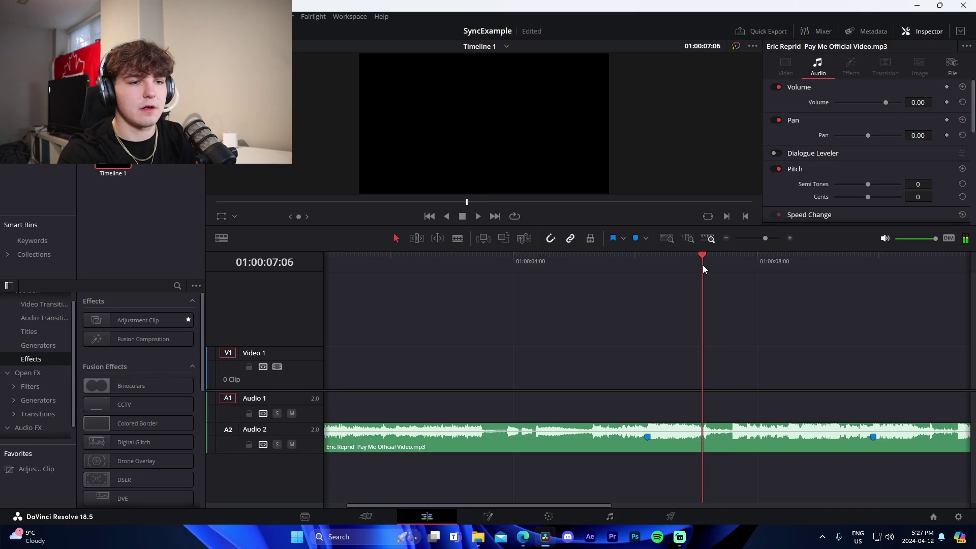
click(729, 432)
Add two further markers to the song, on the beats at 01:00:10:50 and 01:00:14:30
key(space)
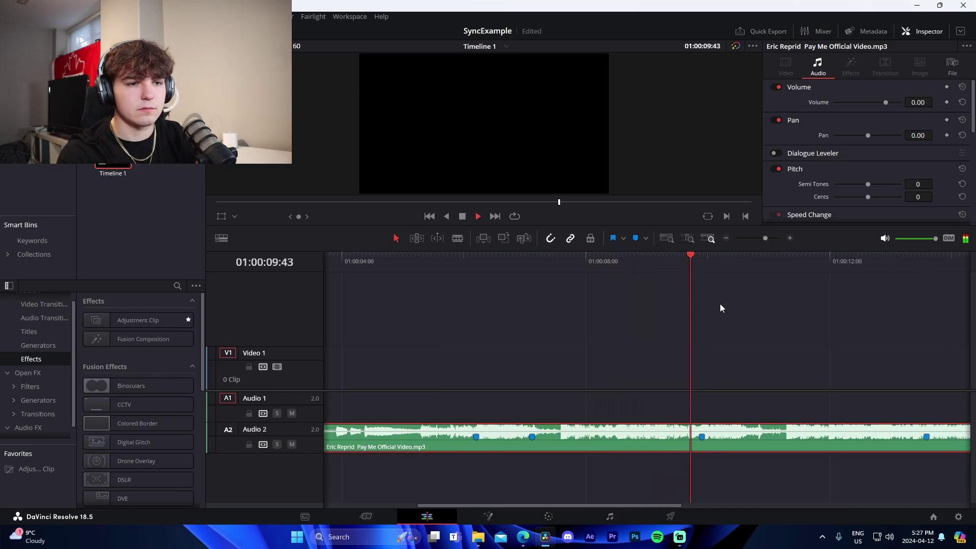
click(755, 265)
key(space)
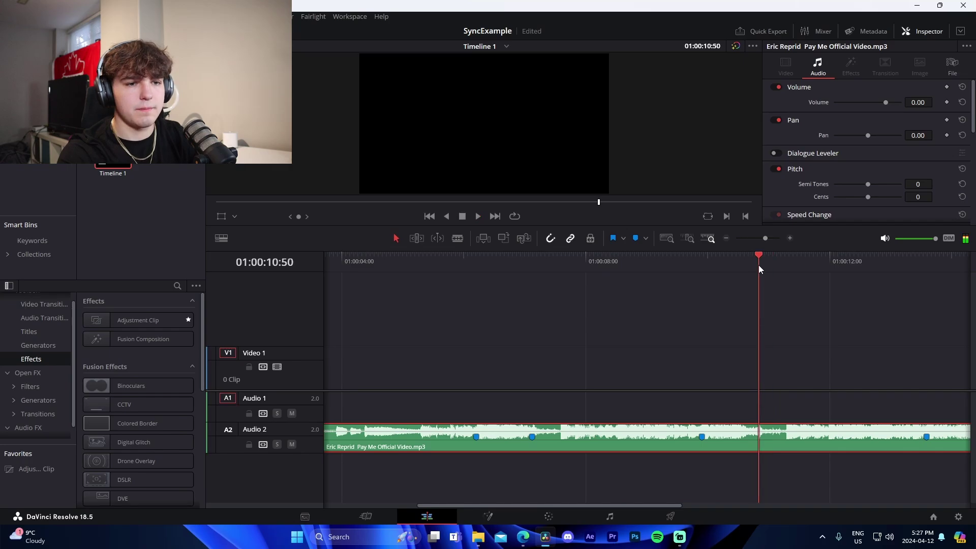
key(space)
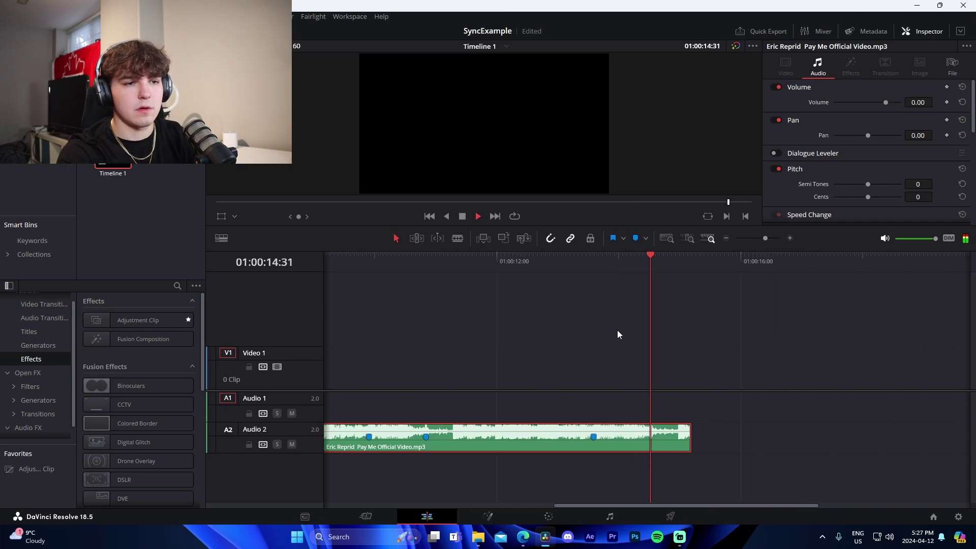
key(m)
click(727, 239)
scroll(660, 351, left, 5)
click(623, 407)
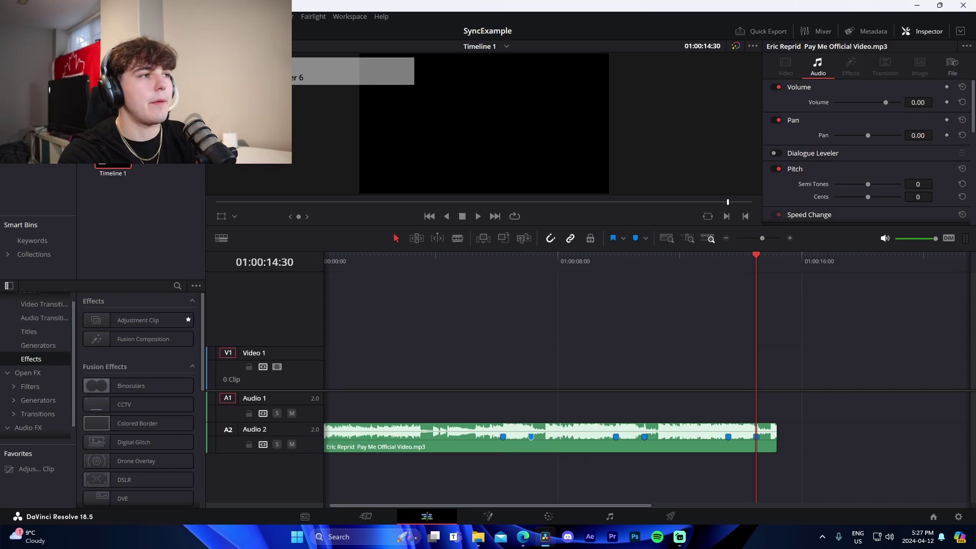
scroll(525, 340, left, 1)
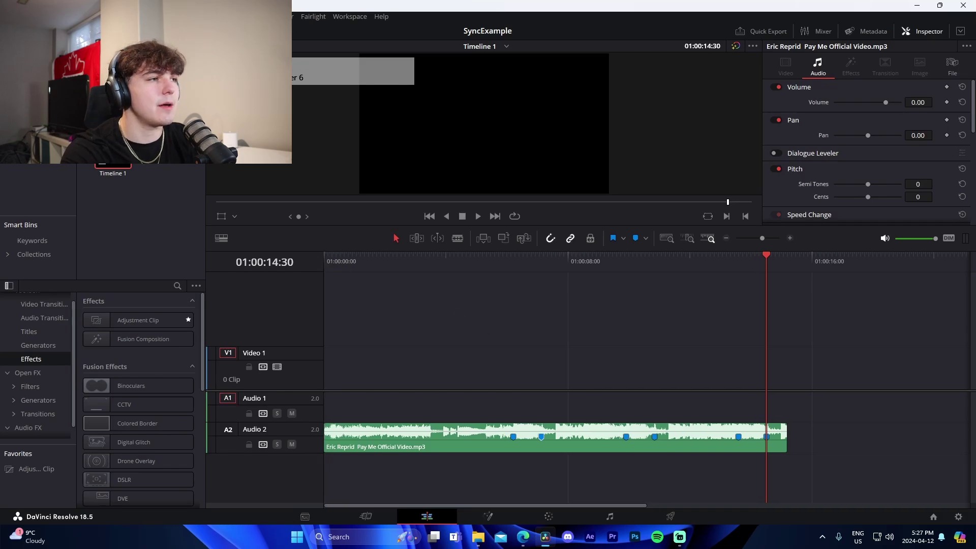
Open the Fortnite 2021.03.21 clip in the viewer and mark it at 00:00:11:57
double_click(113, 122)
drag(603, 201, 639, 209)
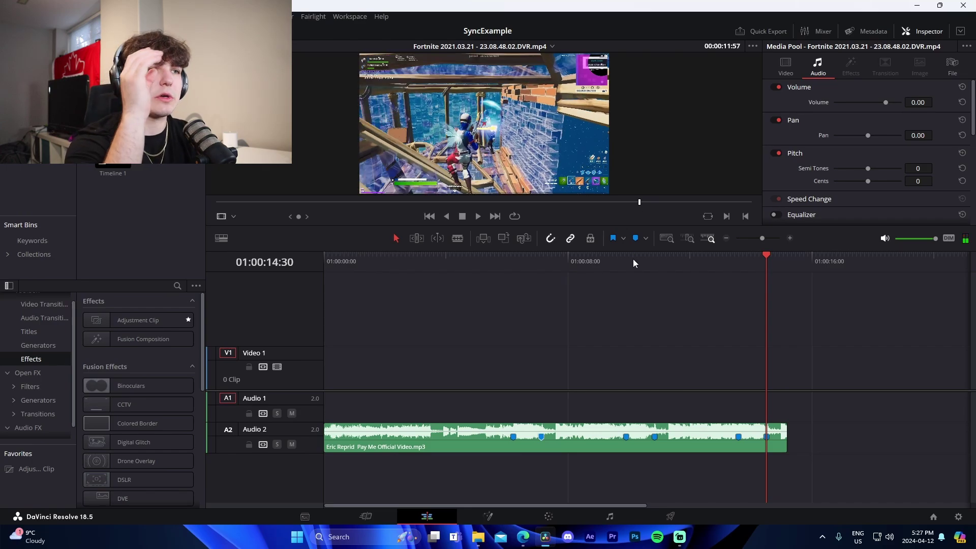
key(m)
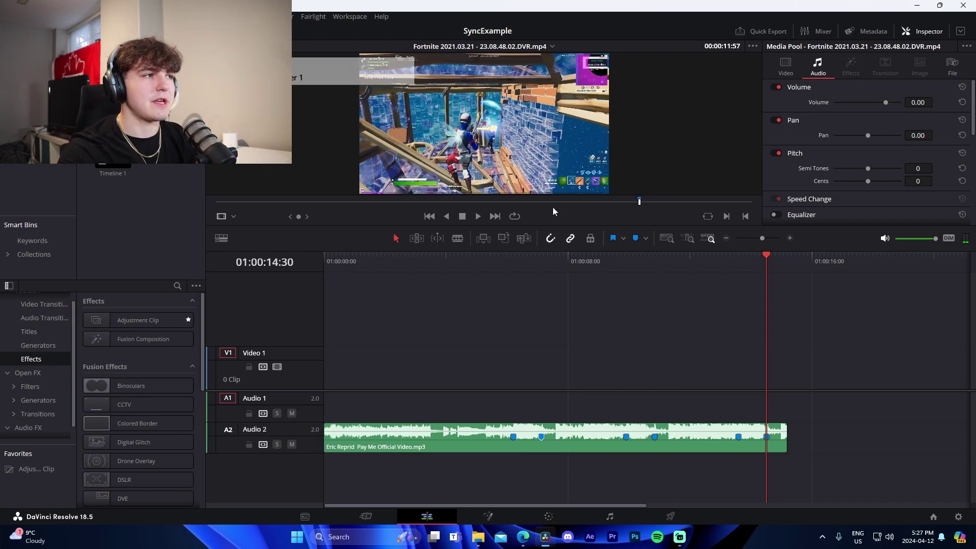
Place the clip on Video 1 with its marker on the song's first marker, spanning the timeline start to the second song marker
mouse_move(165, 114)
mouse_down()
mouse_move(385, 249)
mouse_move(381, 366)
mouse_move(653, 361)
mouse_move(442, 364)
mouse_up()
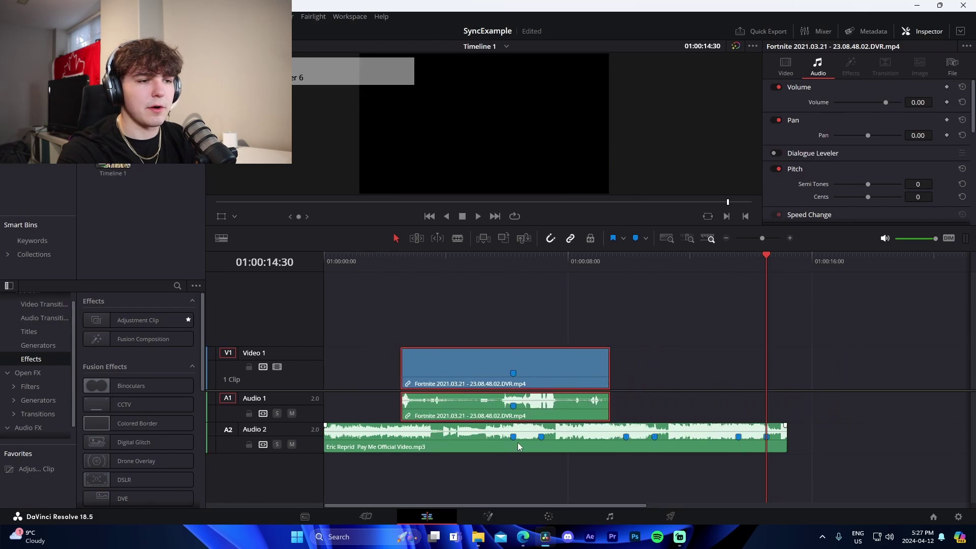
drag(608, 374, 540, 376)
drag(404, 377, 324, 376)
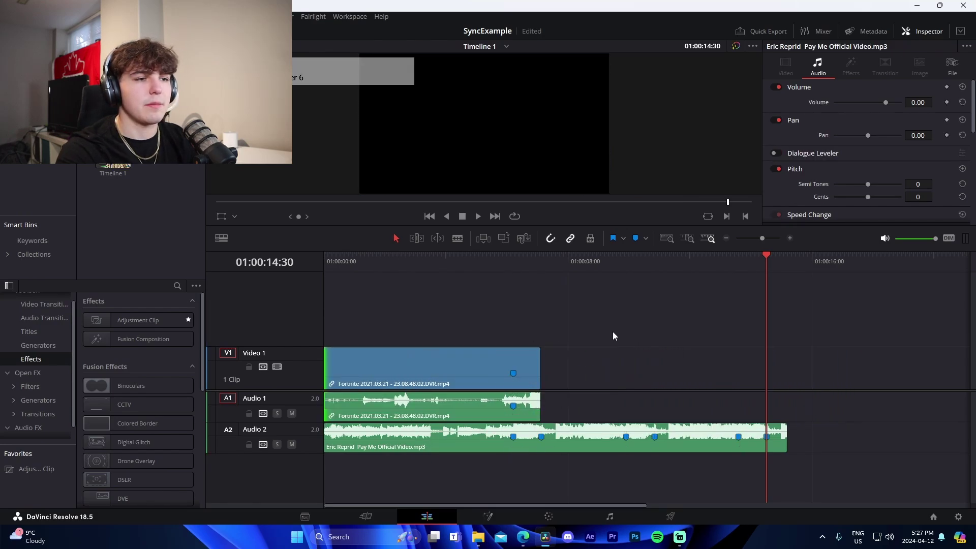
Open the Fortnite 2021.04.01 clip in the viewer and mark it at 00:00:28:24
scroll(600, 326, right, 2)
double_click(113, 119)
drag(527, 201, 722, 230)
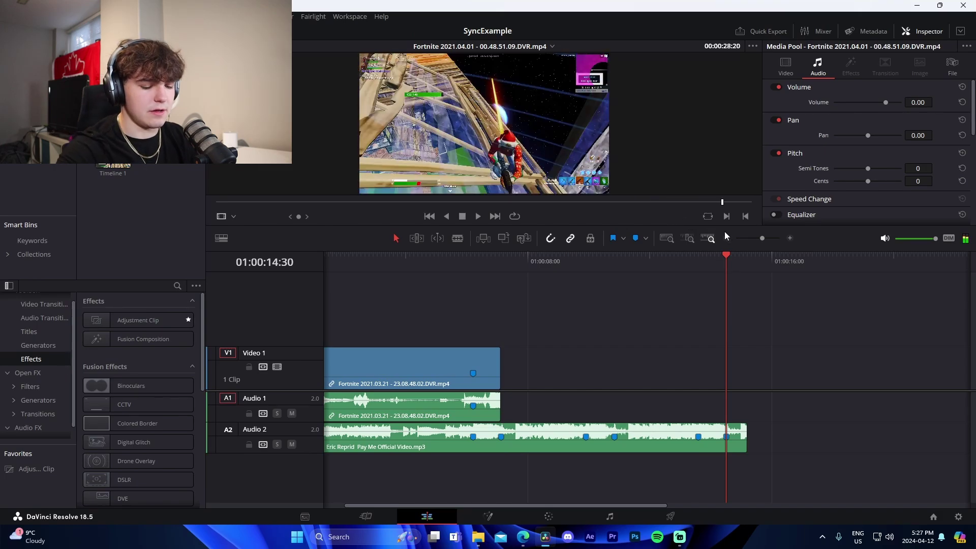
key(Right)
key(Right)
key(Right)
key(Right)
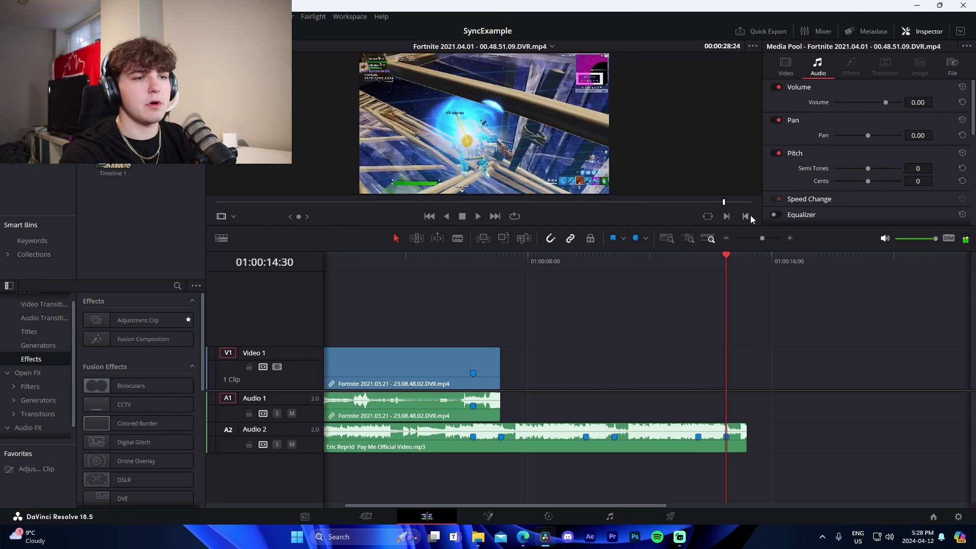
Add this clip after the first one, aligning its marker with the third song marker and trimming it to the second and fourth markers
drag(559, 168, 879, 364)
drag(936, 368, 585, 369)
drag(520, 374, 643, 367)
drag(713, 362, 622, 364)
drag(630, 369, 608, 371)
drag(545, 370, 505, 369)
Open the Fortnite 2021.04.11 clip in the viewer and mark it at 00:00:12:42
scroll(505, 369, right, 5)
double_click(169, 113)
drag(602, 203, 664, 213)
key(Right)
key(Right)
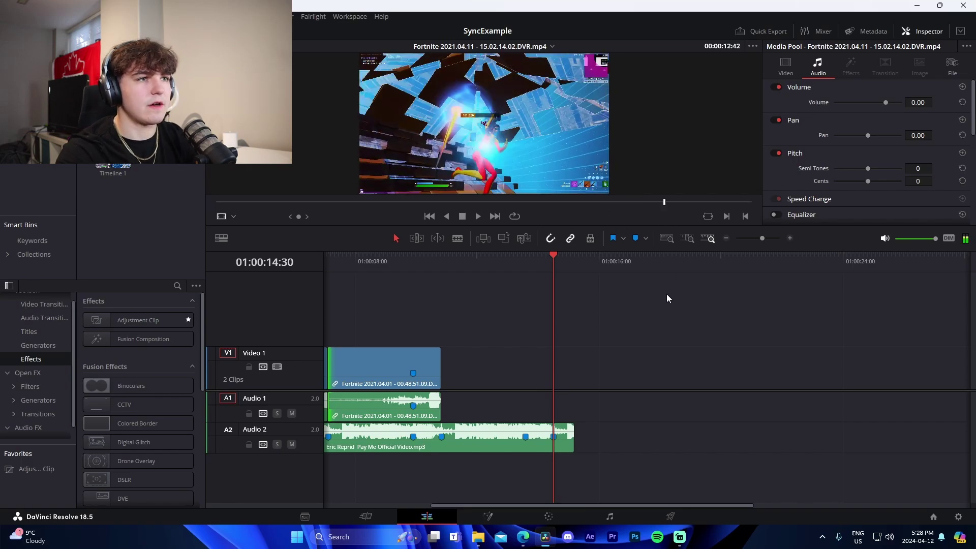
key(Left)
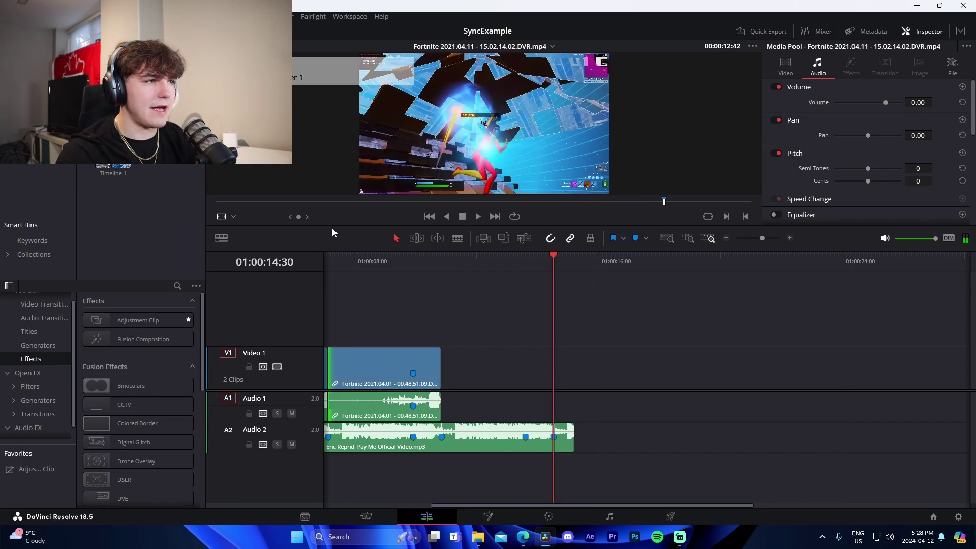
Add the third clip to Video 1, aligning its marker with the fifth song marker and trimming it to the fourth and sixth markers
drag(430, 153, 505, 366)
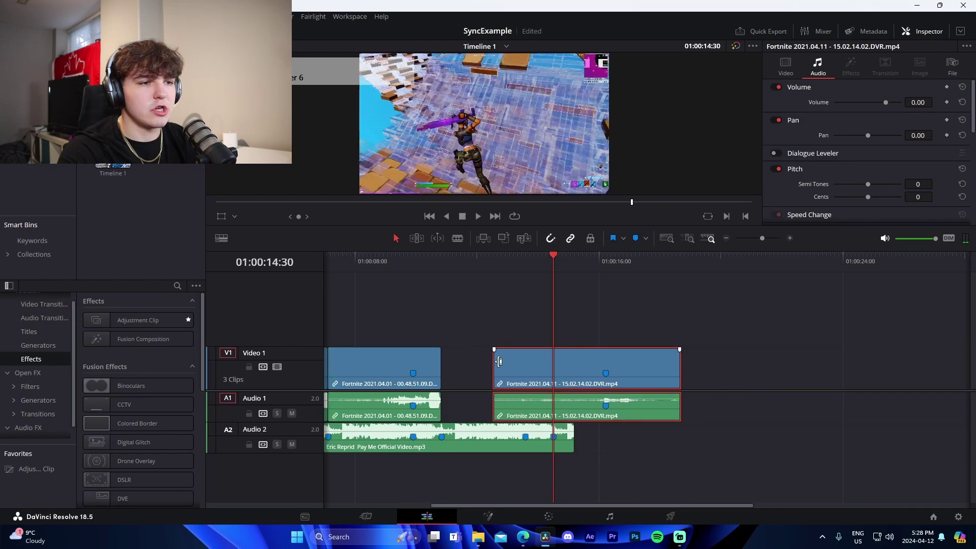
drag(494, 364, 539, 365)
mouse_move(648, 364)
mouse_down()
mouse_move(581, 365)
mouse_move(598, 375)
mouse_move(553, 364)
mouse_up()
drag(458, 366, 448, 361)
Play the timeline from 01:00:03:54 through the second clip to check the clip markers against the beats
click(727, 238)
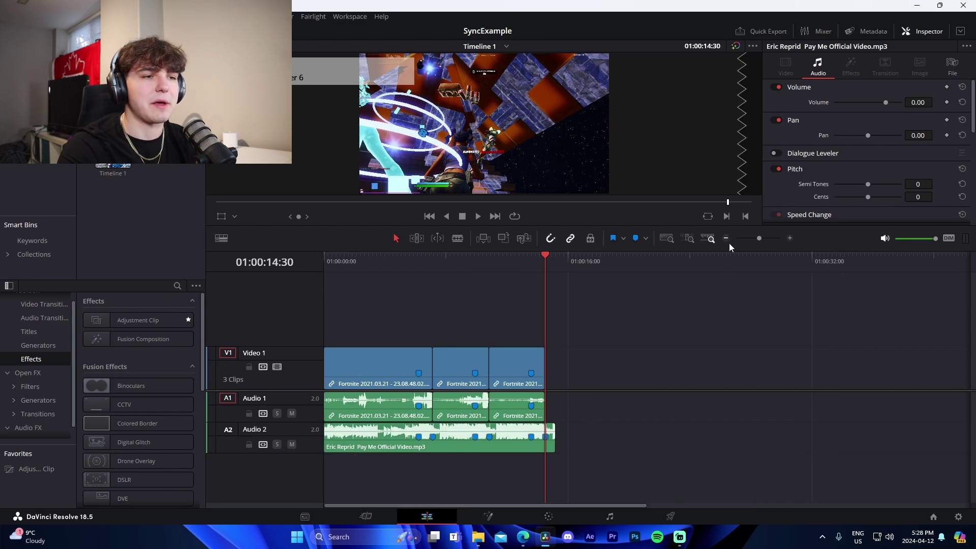
click(407, 261)
click(387, 261)
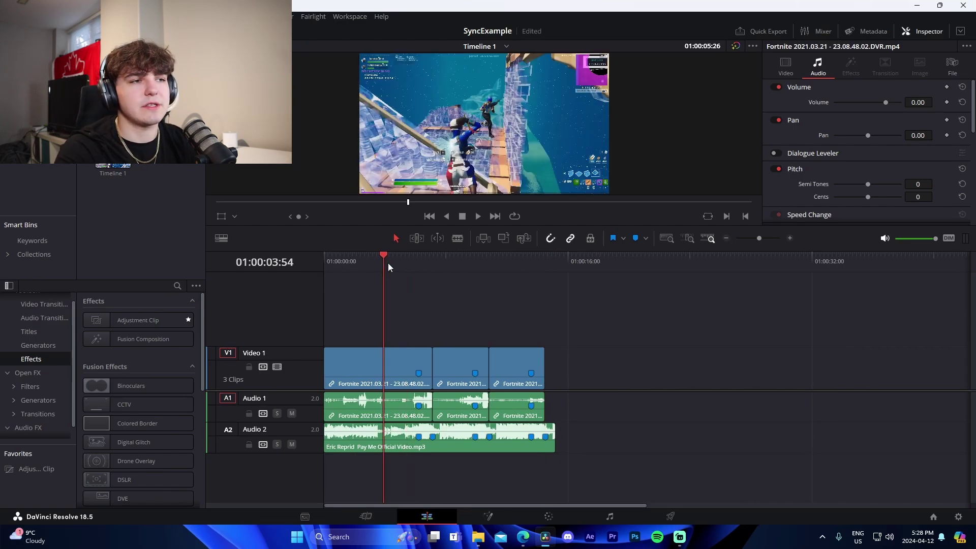
key(space)
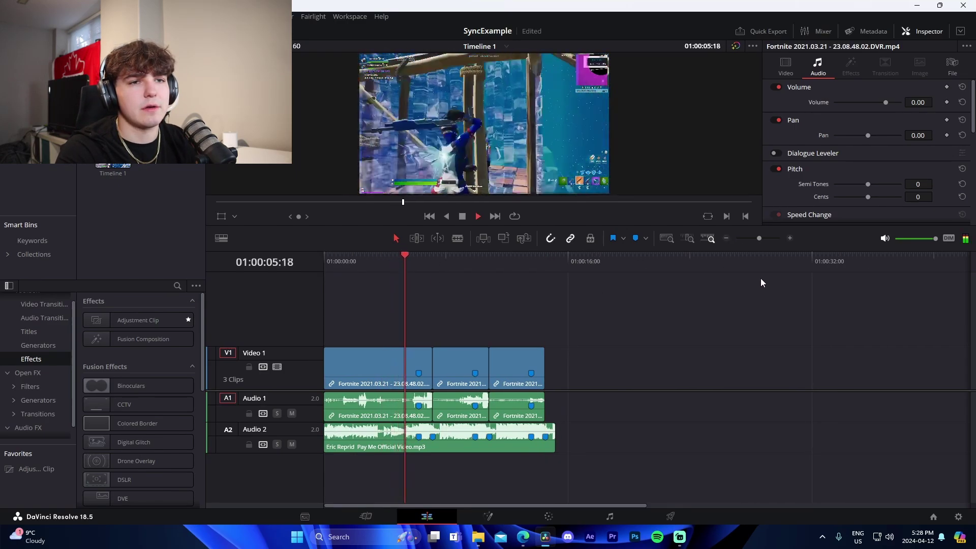
click(789, 237)
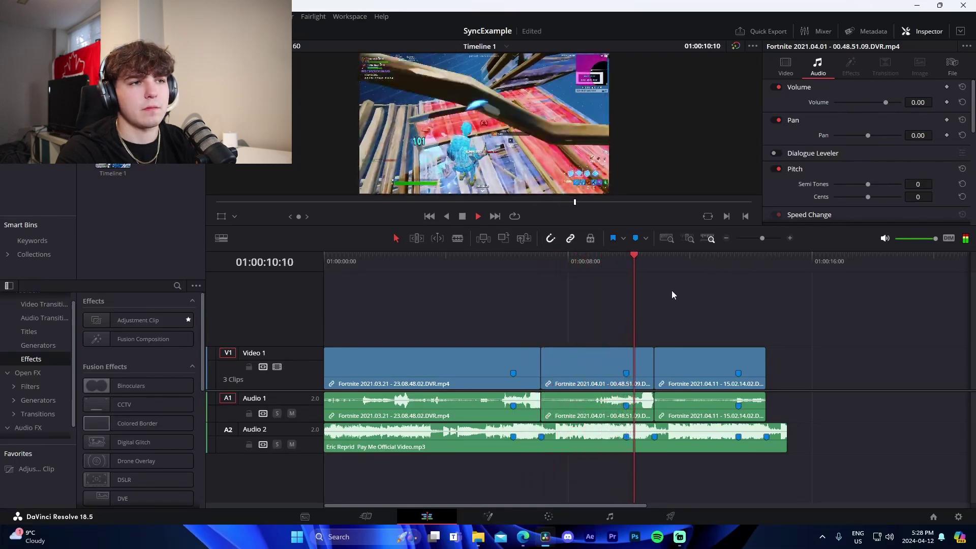
key(space)
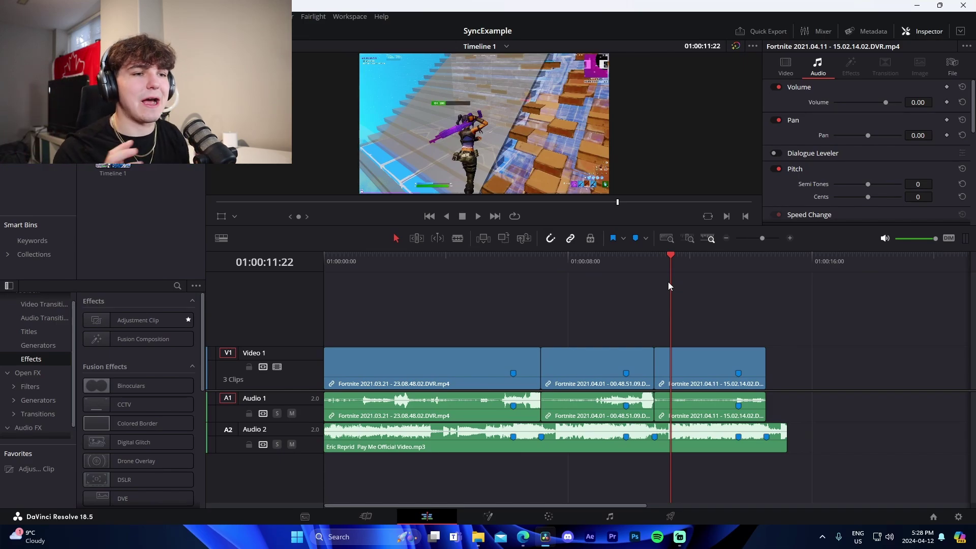
Unlink the video from the game audio on all three Fortnite clips
right_click(476, 364)
click(499, 354)
right_click(589, 367)
click(604, 357)
right_click(692, 363)
click(714, 358)
Split each of the three Fortnite video clips at its own marker, leaving the audio uncut
key(b)
click(512, 360)
click(625, 357)
click(739, 356)
key(a)
Slow down the short video segment after each marker cut by changing its clip speed
right_click(523, 361)
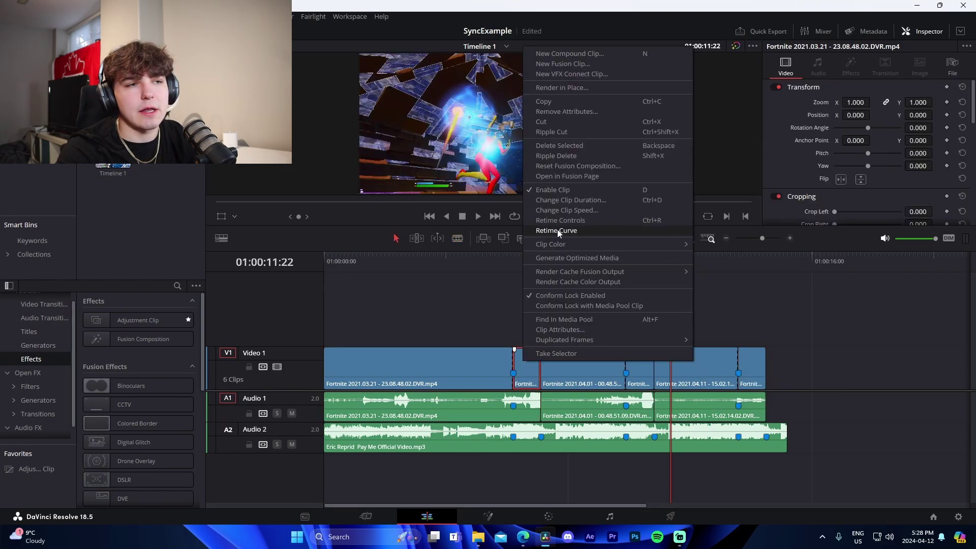
click(590, 211)
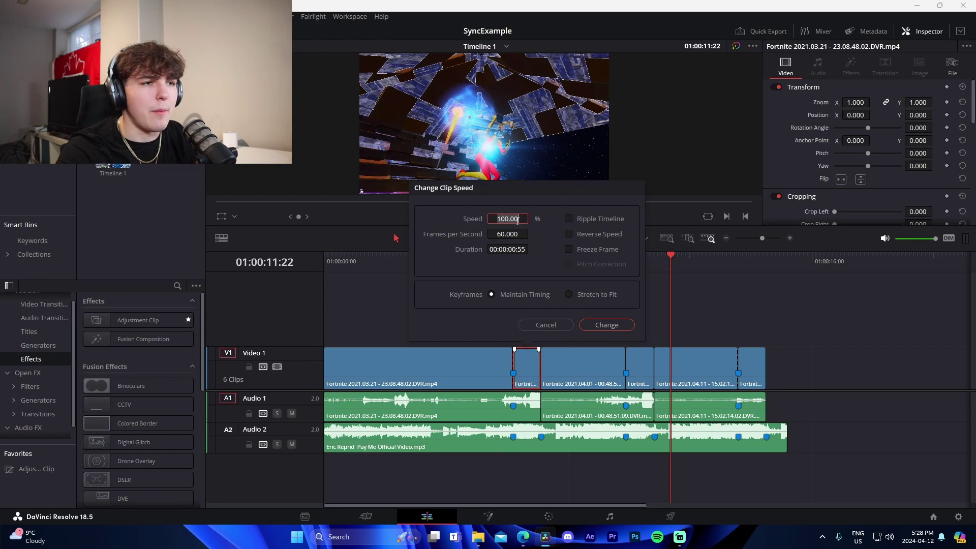
key(Return)
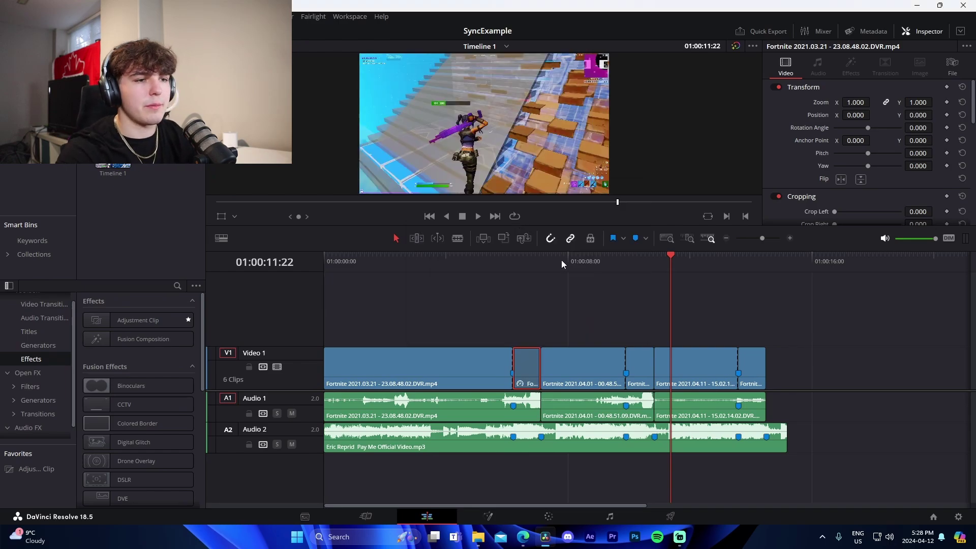
right_click(642, 356)
click(675, 205)
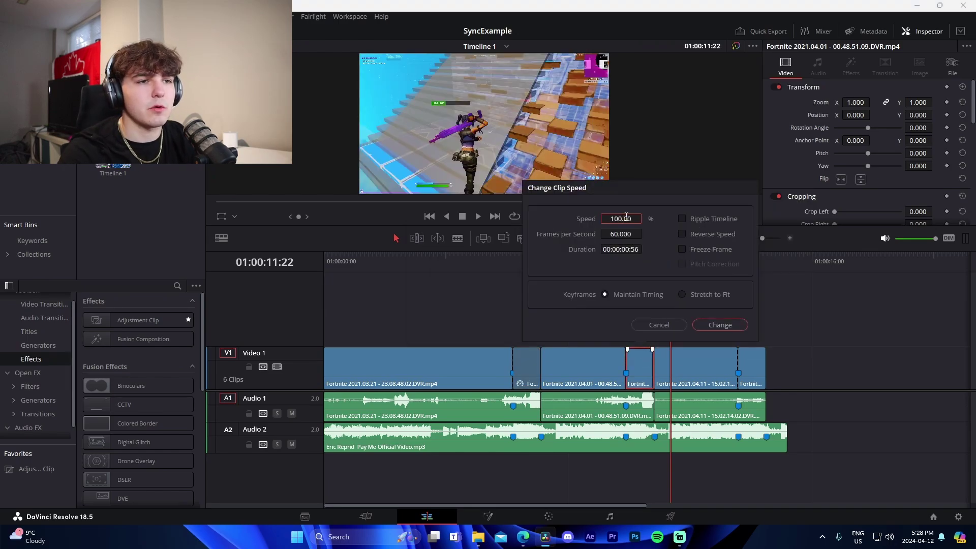
key(Return)
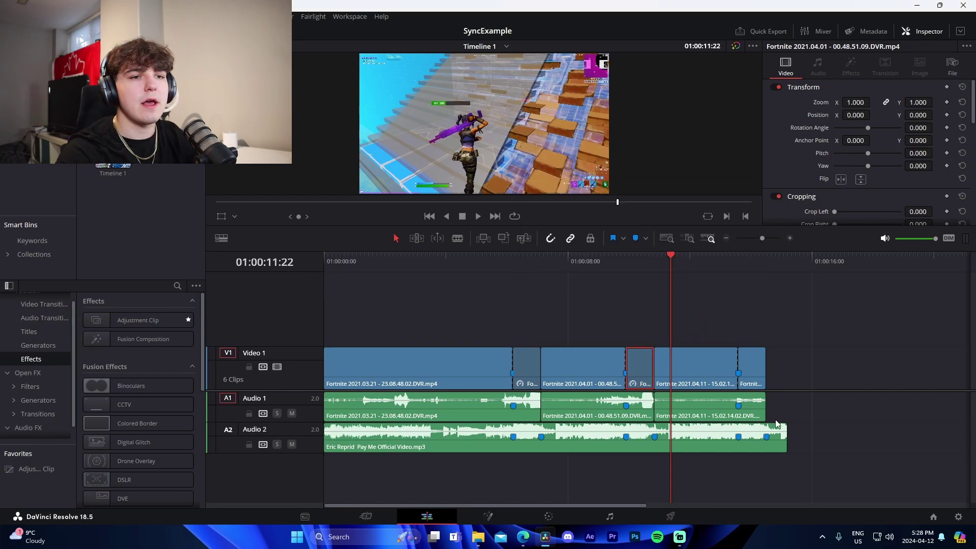
click(751, 369)
key(r)
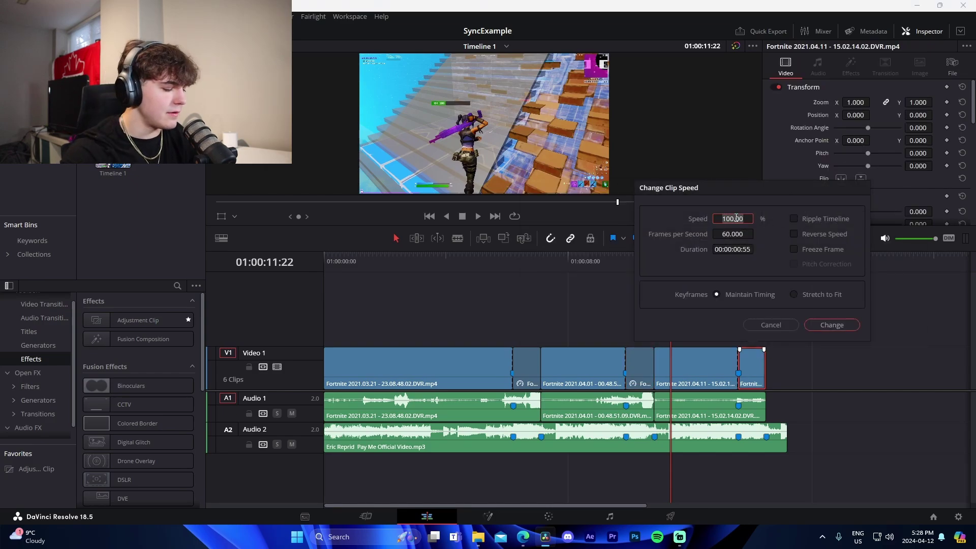
key(Return)
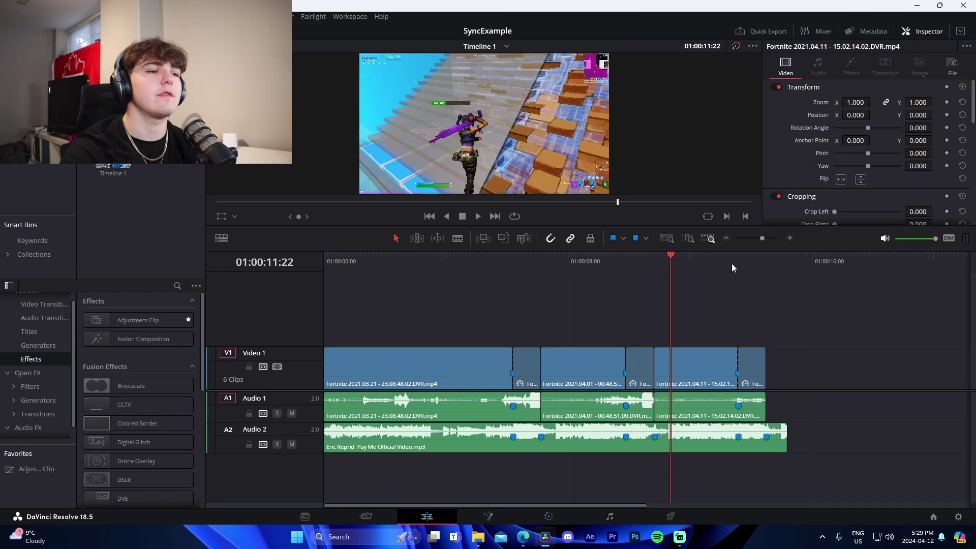
Play through the first slowed segment to check it, and return the playhead to the cut at 01:00:06:12
click(512, 264)
click(788, 235)
drag(611, 263, 596, 262)
key(space)
key(space)
click(647, 254)
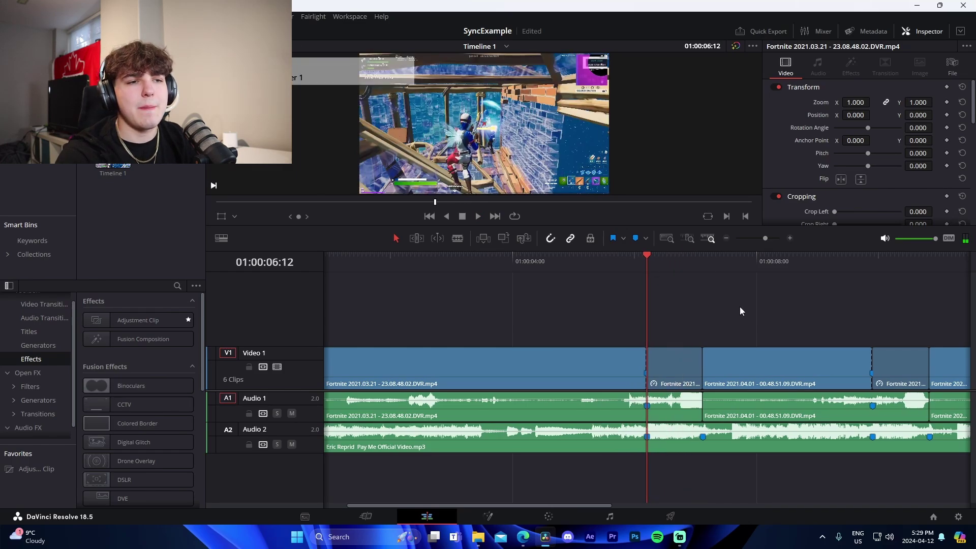
Place an adjustment clip on Video 2 over each of the three slowed segments, matching their length
scroll(740, 307, right, 1)
drag(138, 320, 797, 317)
key(Delete)
drag(675, 321, 823, 321)
click(505, 330)
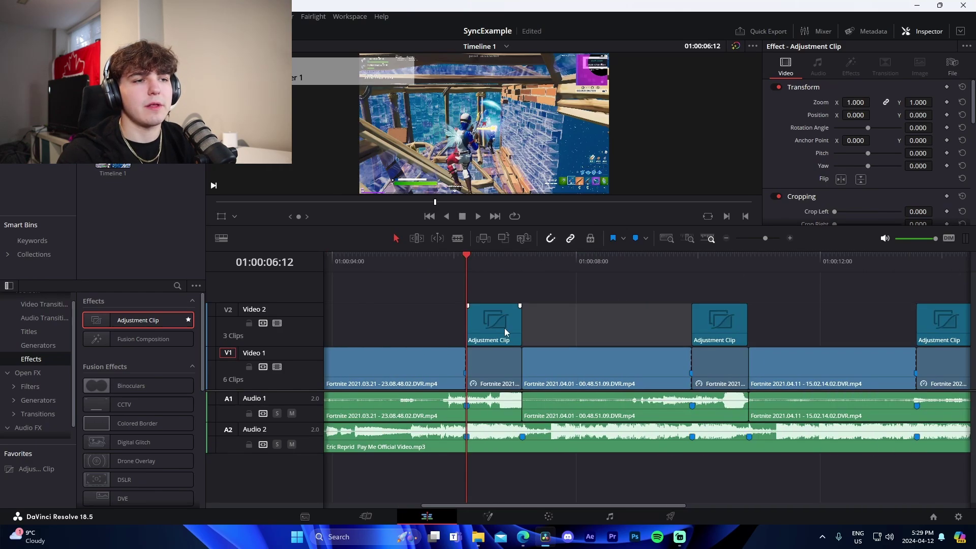
Add a copy of the adjustment clip on a new Video 3 track across the end of each slowed segment
scroll(560, 315, left, 3)
drag(584, 316, 626, 289)
drag(686, 295, 658, 298)
scroll(579, 359, down, 1)
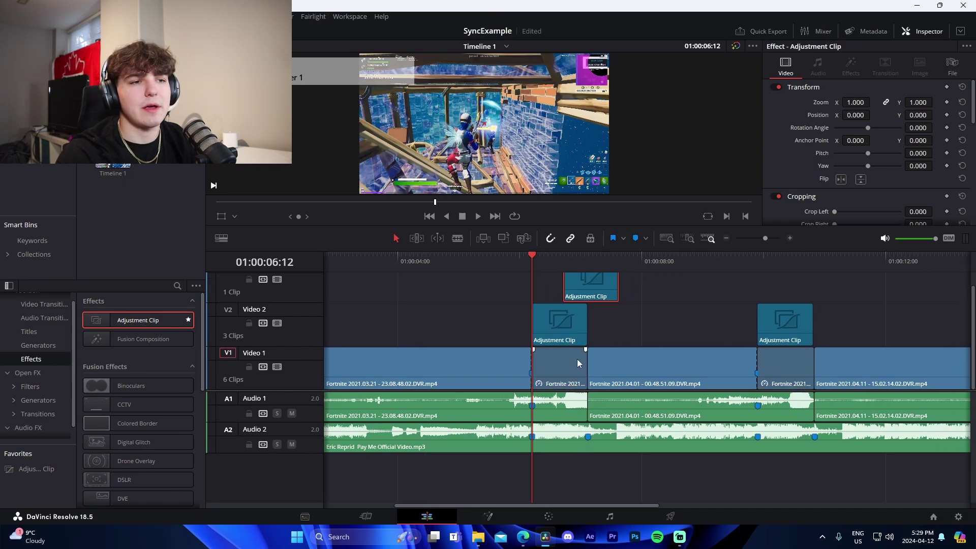
drag(590, 289, 808, 291)
mouse_move(823, 291)
mouse_down()
mouse_move(602, 291)
mouse_move(832, 298)
mouse_up()
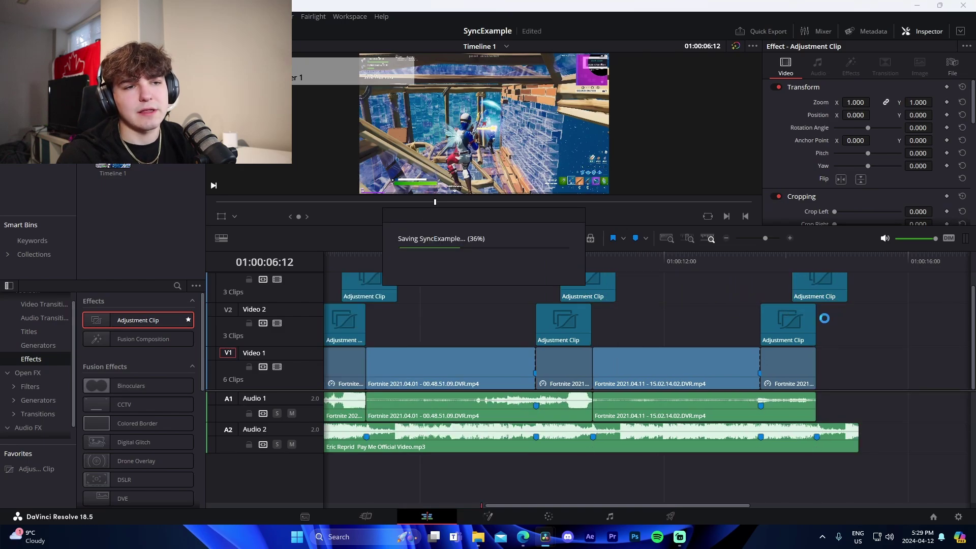